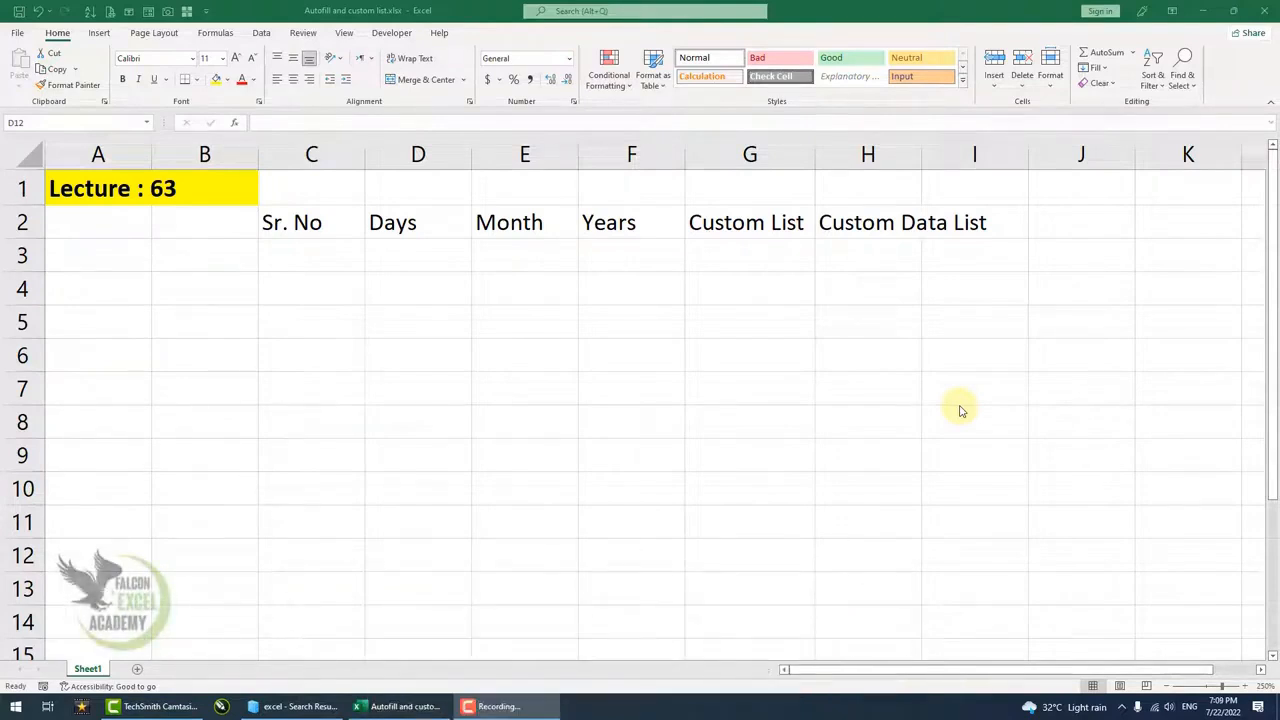
# Enter 1 in C3, fill the Sr. No column with consecutive numbers down to 10 in C12, and clear the range.
pyautogui.click(290, 255)
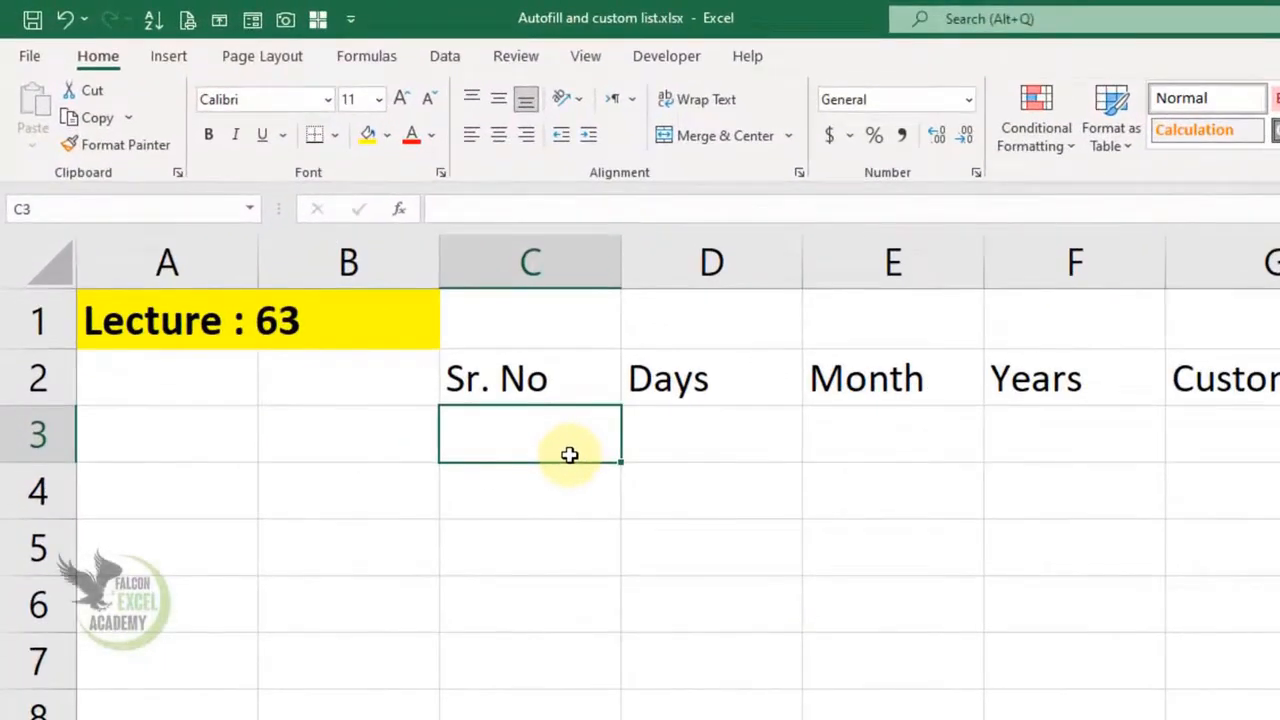
pyautogui.write('1')
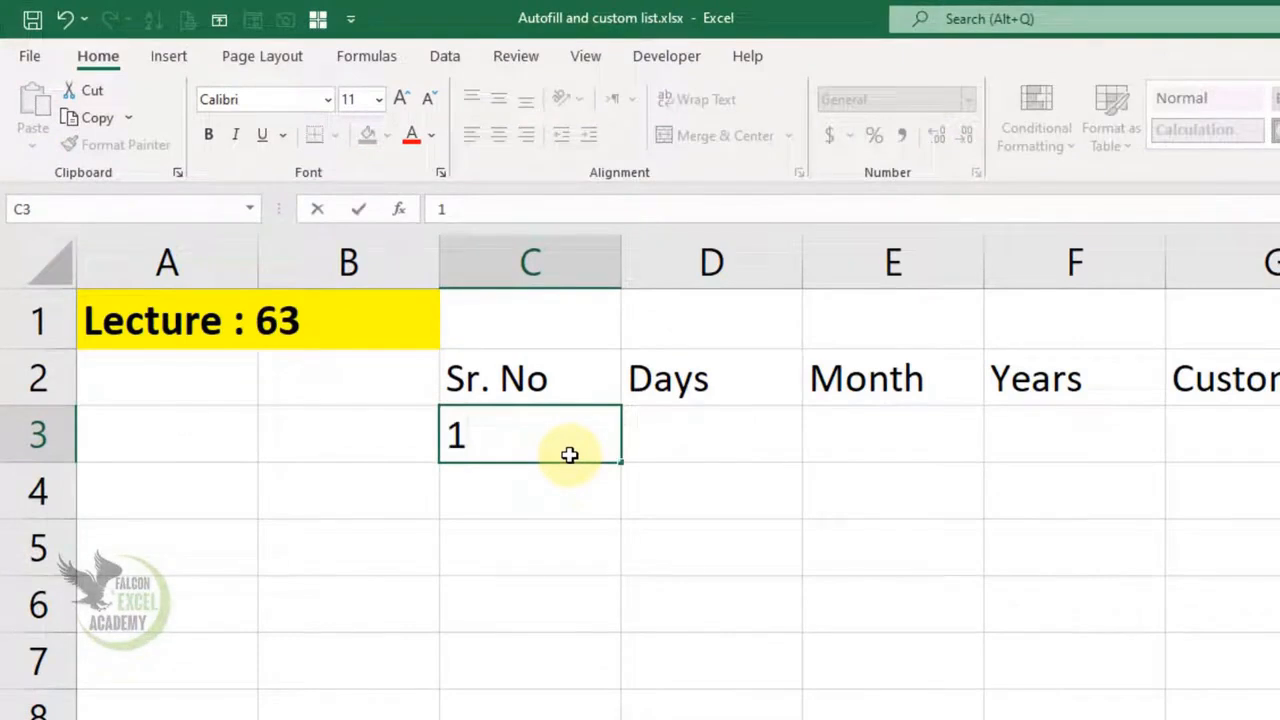
pyautogui.click(670, 525)
pyautogui.click(586, 443)
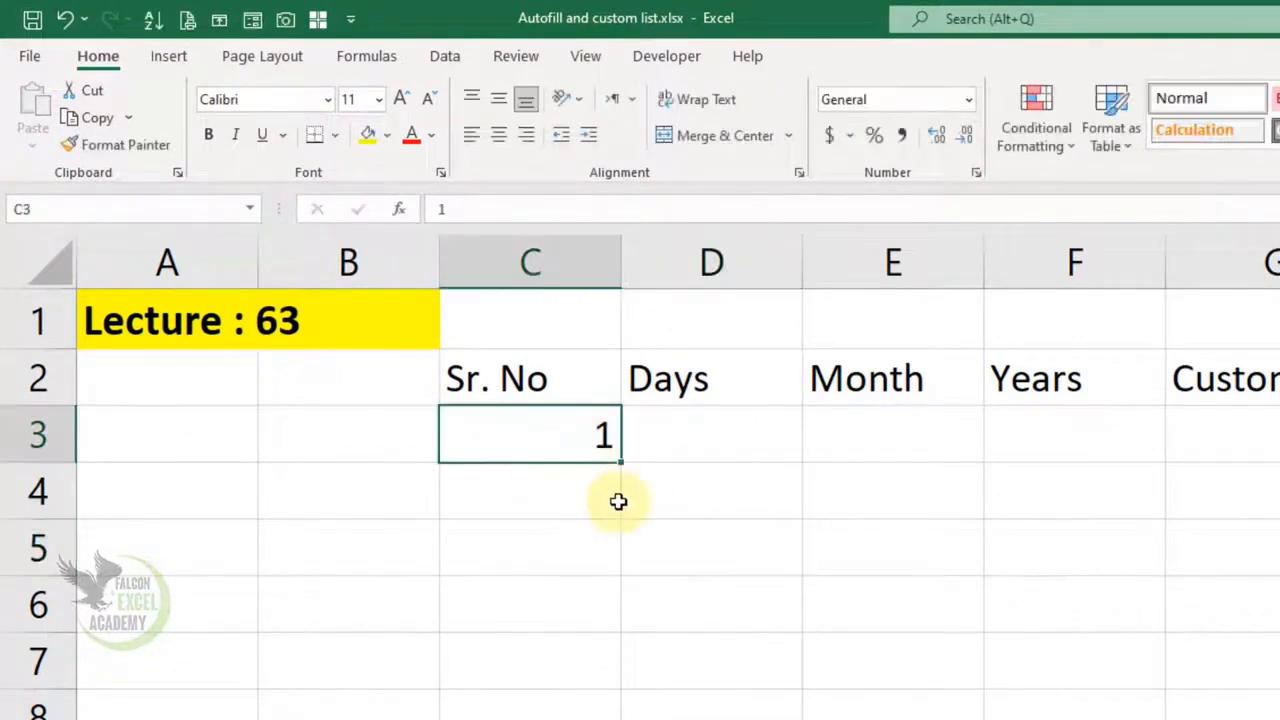
pyautogui.press('ctrl')
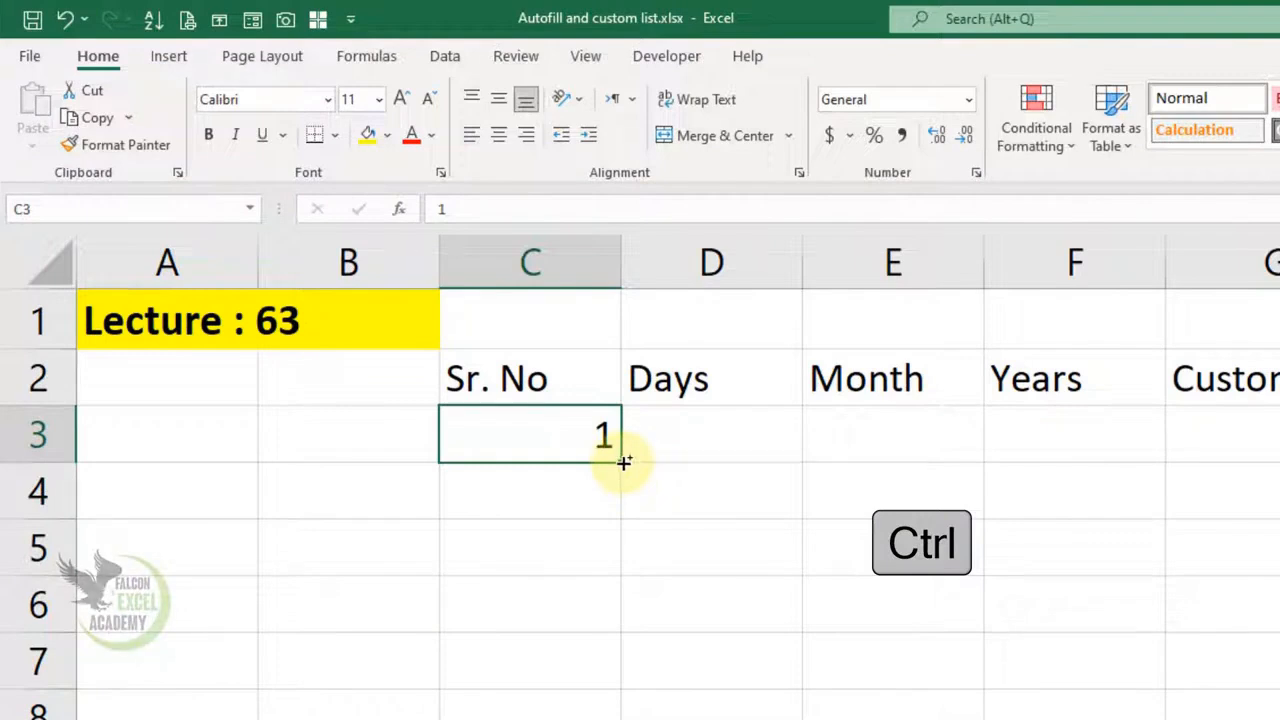
pyautogui.moveTo(622, 462); pyautogui.dragTo(591, 719)
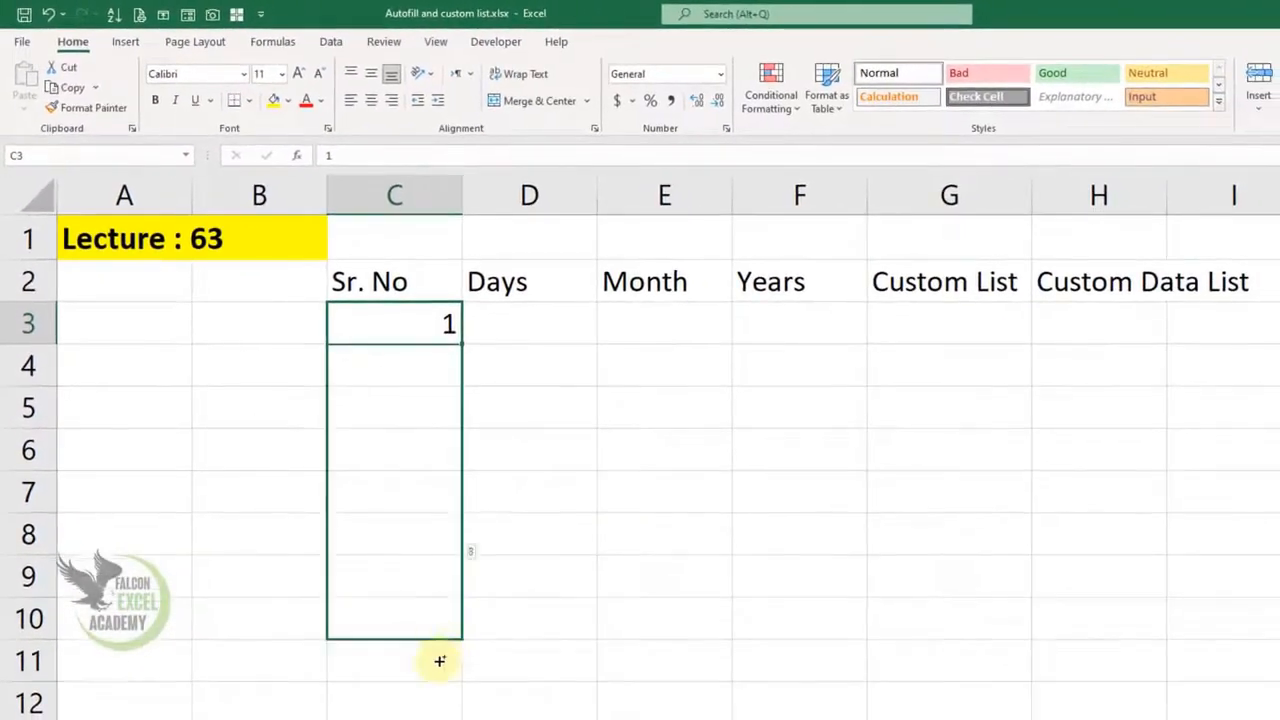
pyautogui.moveTo(440, 660); pyautogui.dragTo(526, 700)
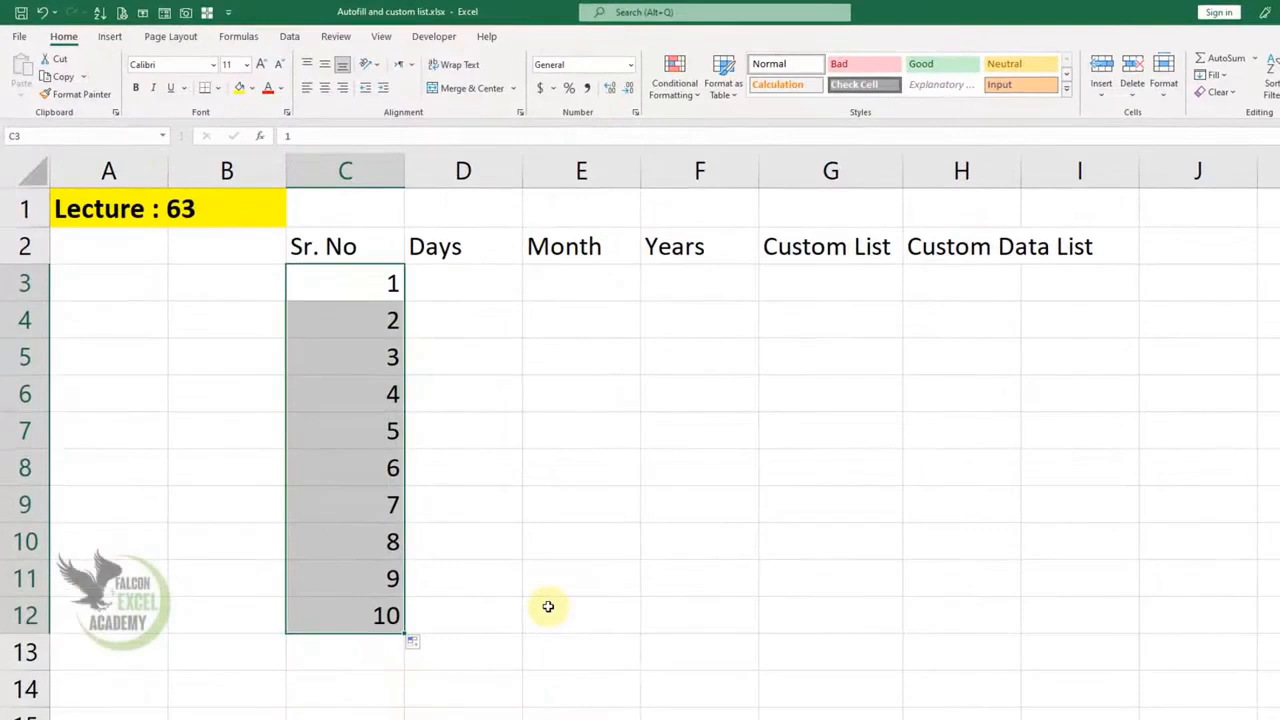
pyautogui.press('Delete')
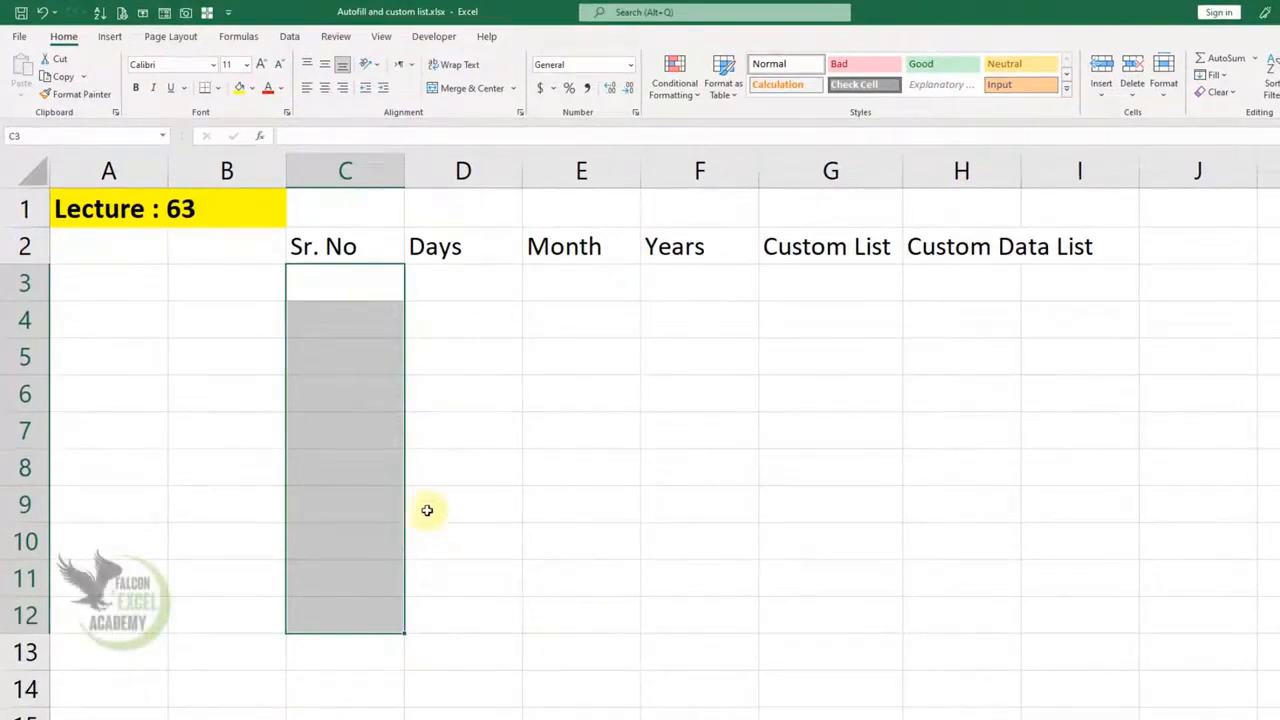
# Enter 1 in C3 and 2 in C4, extend that pattern down the Sr. No column, and clear the numbers.
pyautogui.click(366, 283)
pyautogui.write('1')
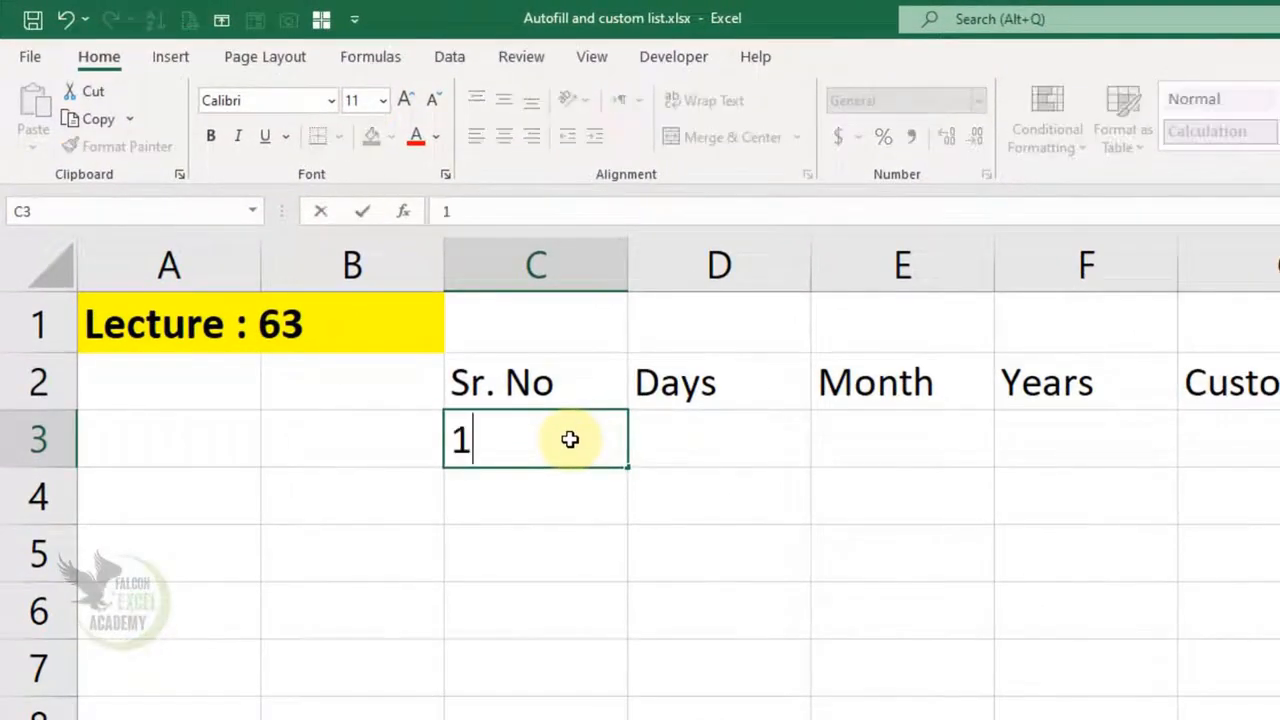
pyautogui.press('Return')
pyautogui.write('2')
pyautogui.press('Return')
pyautogui.moveTo(569, 440); pyautogui.dragTo(633, 719)
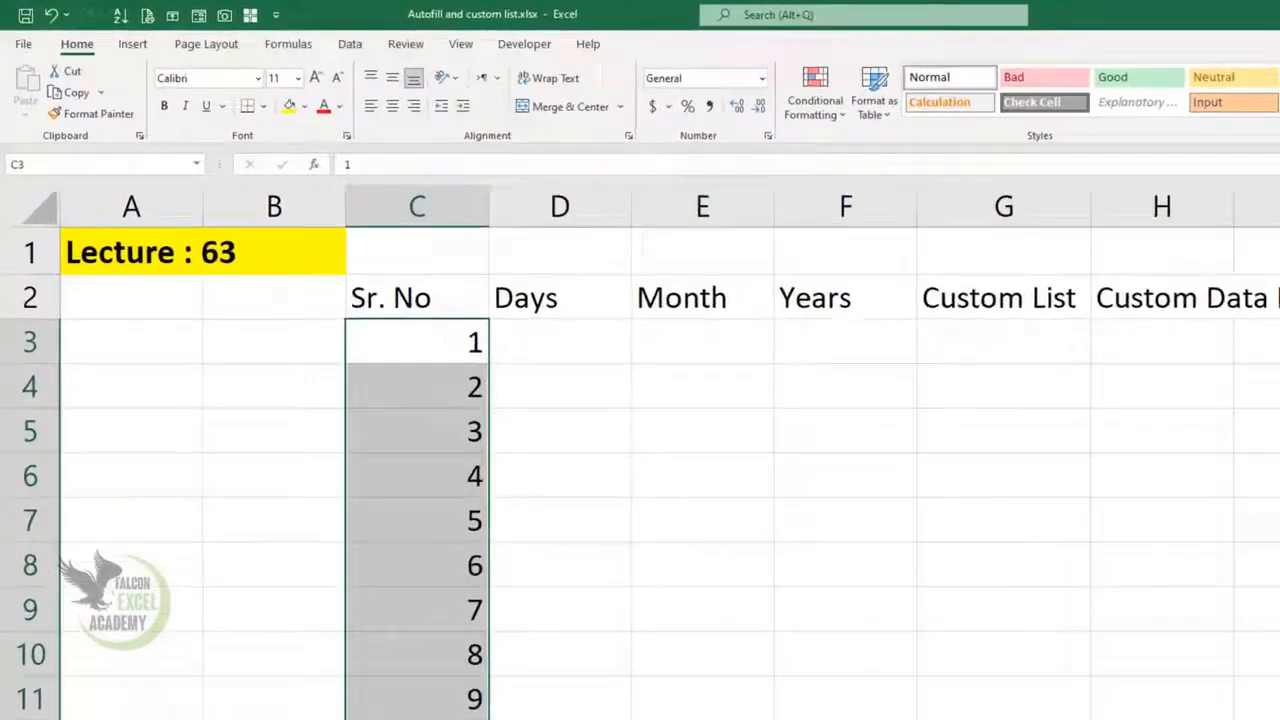
pyautogui.press('Delete')
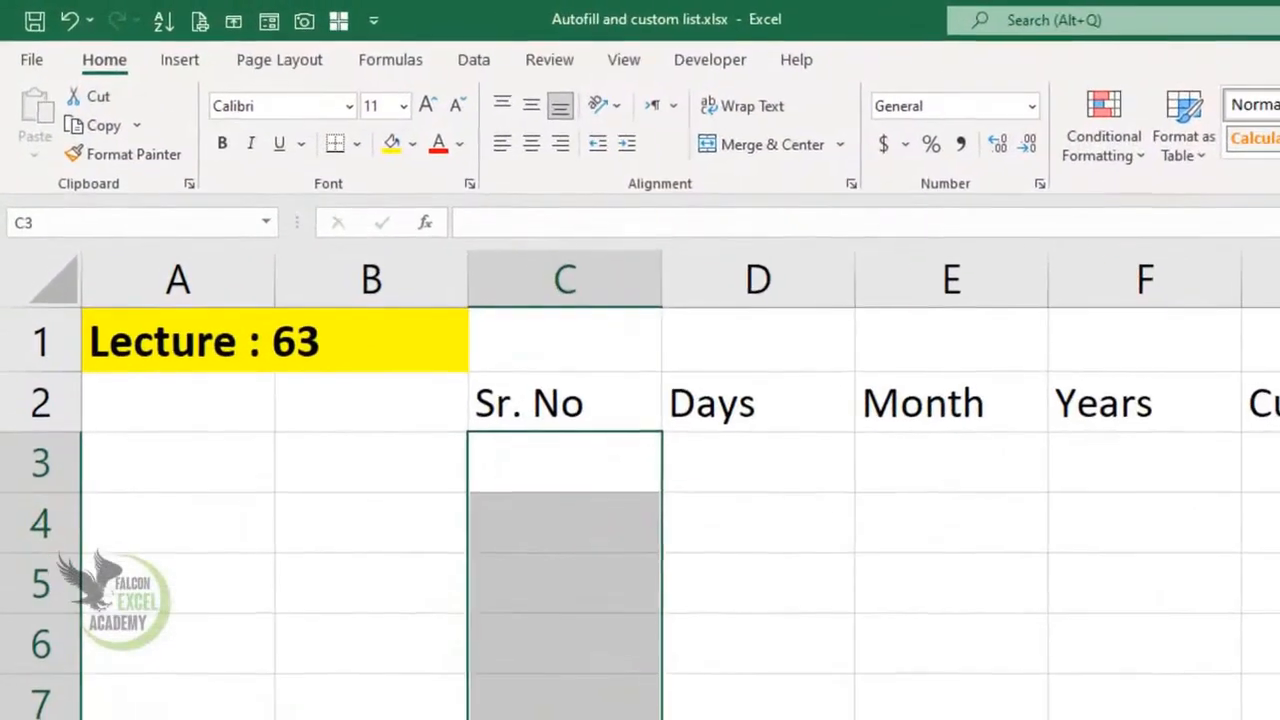
# Enter 1 in C3 as the starting value of the Sr. No column.
pyautogui.click(484, 582)
pyautogui.click(614, 452)
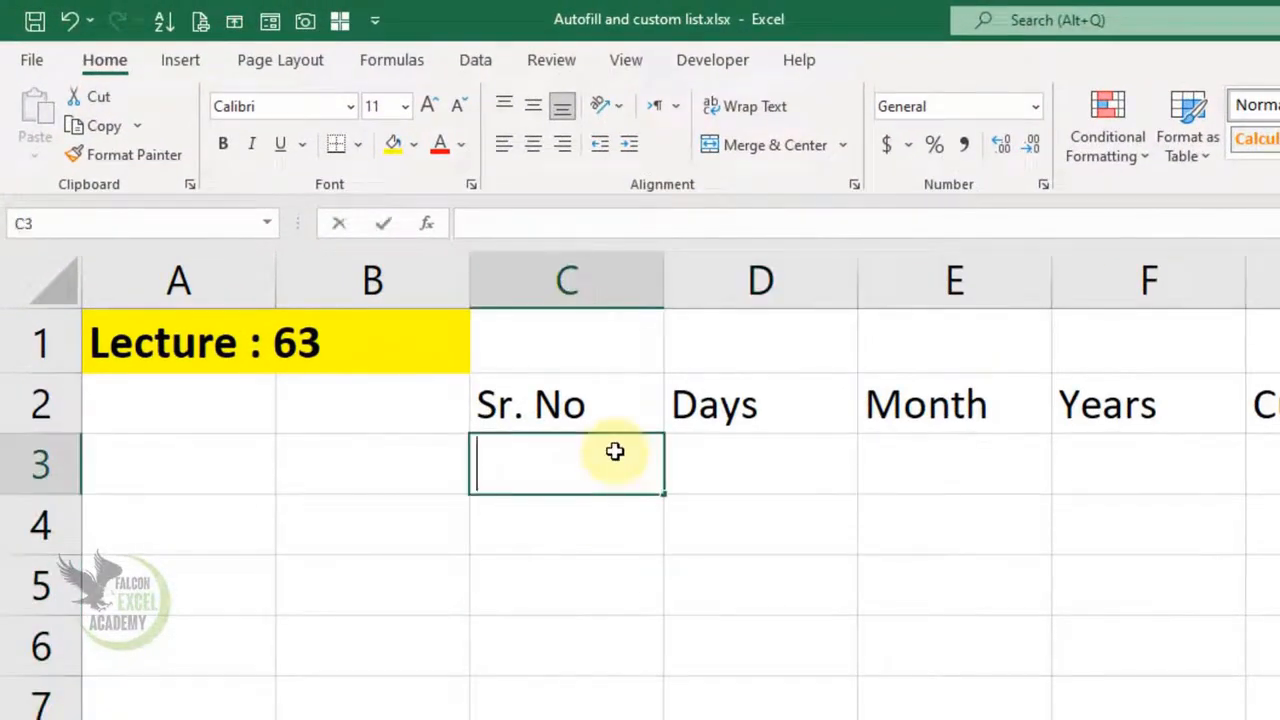
pyautogui.write('1')
pyautogui.press('Return')
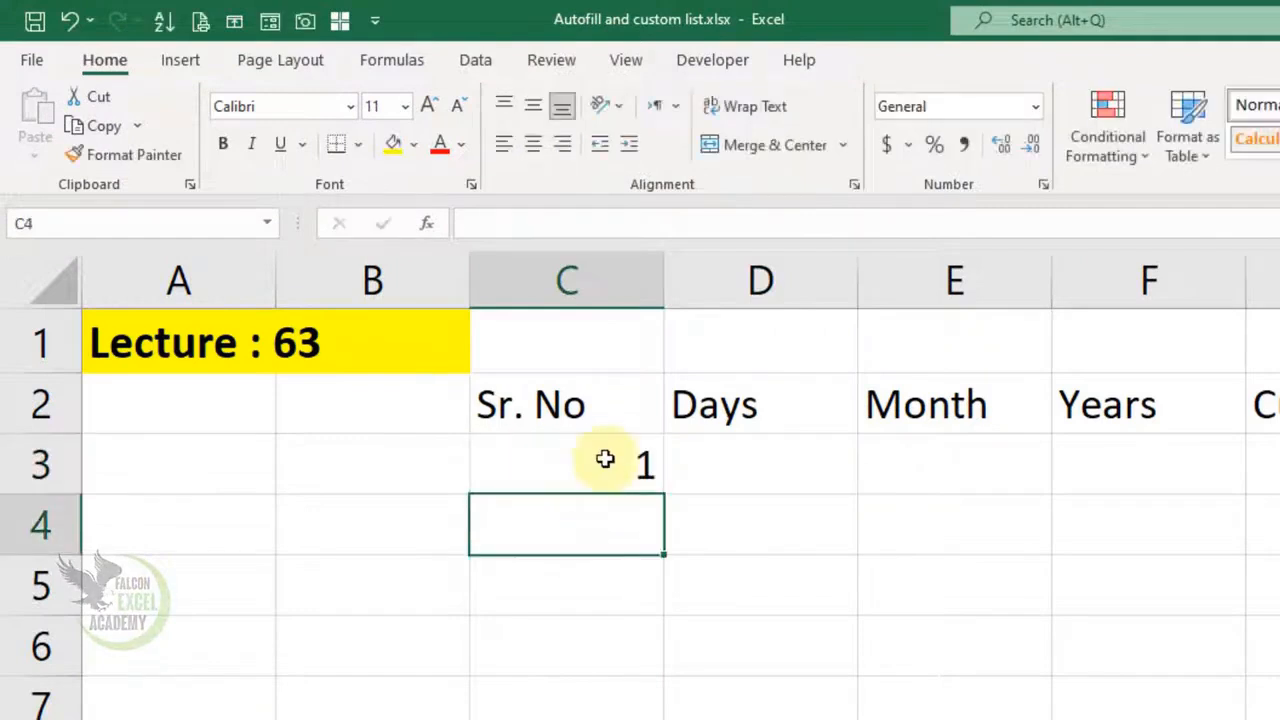
pyautogui.click(605, 459)
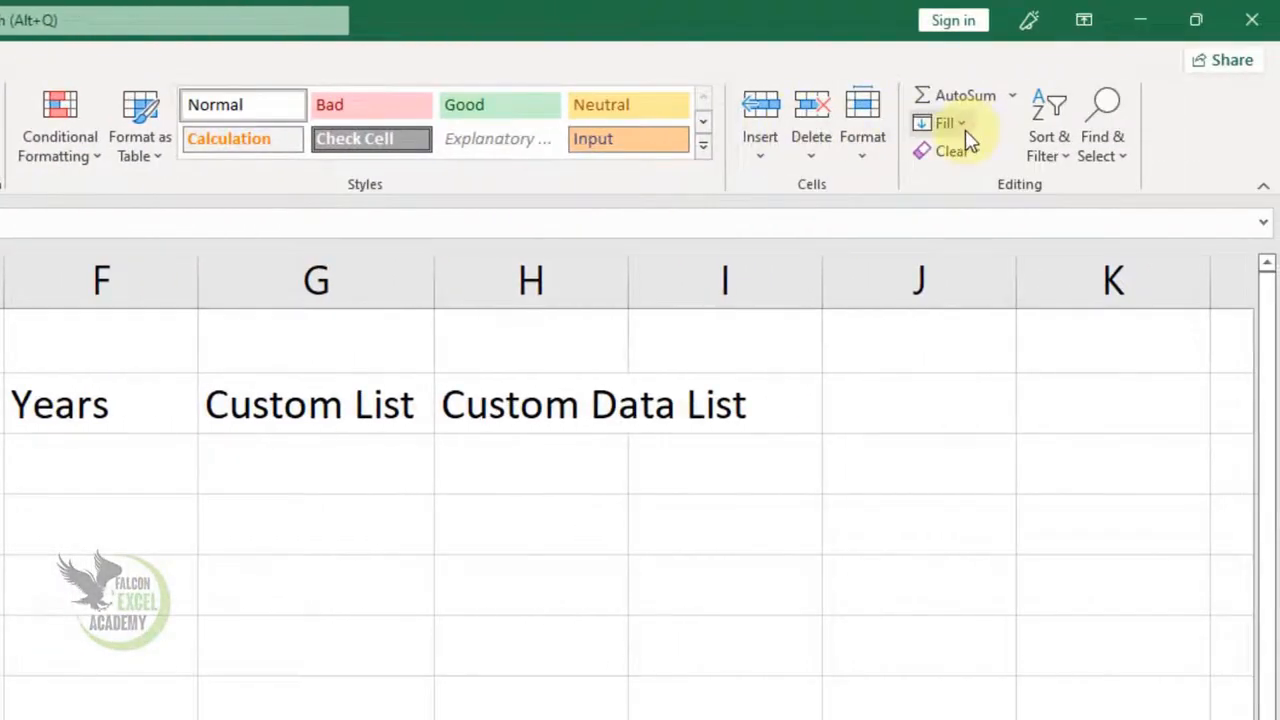
# Fill a linear series down the column from C3 with step value 1 and stop value 15.
pyautogui.click(963, 128)
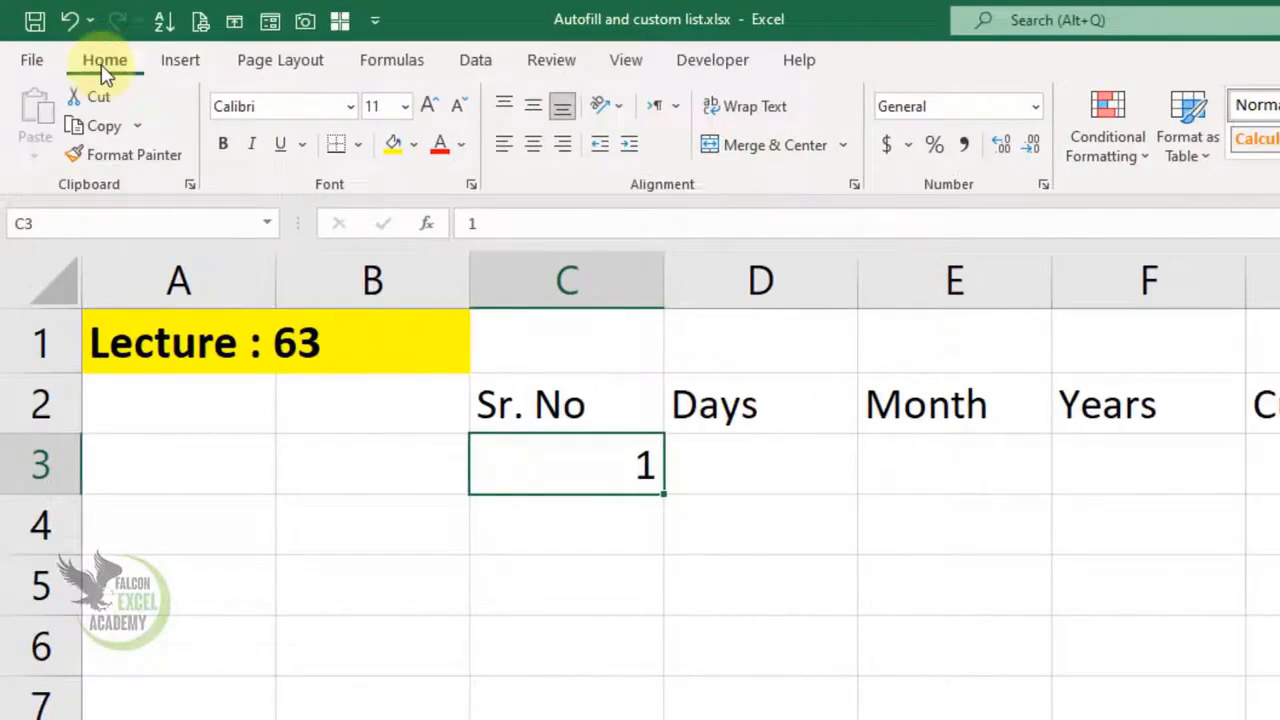
pyautogui.click(1279, 125)
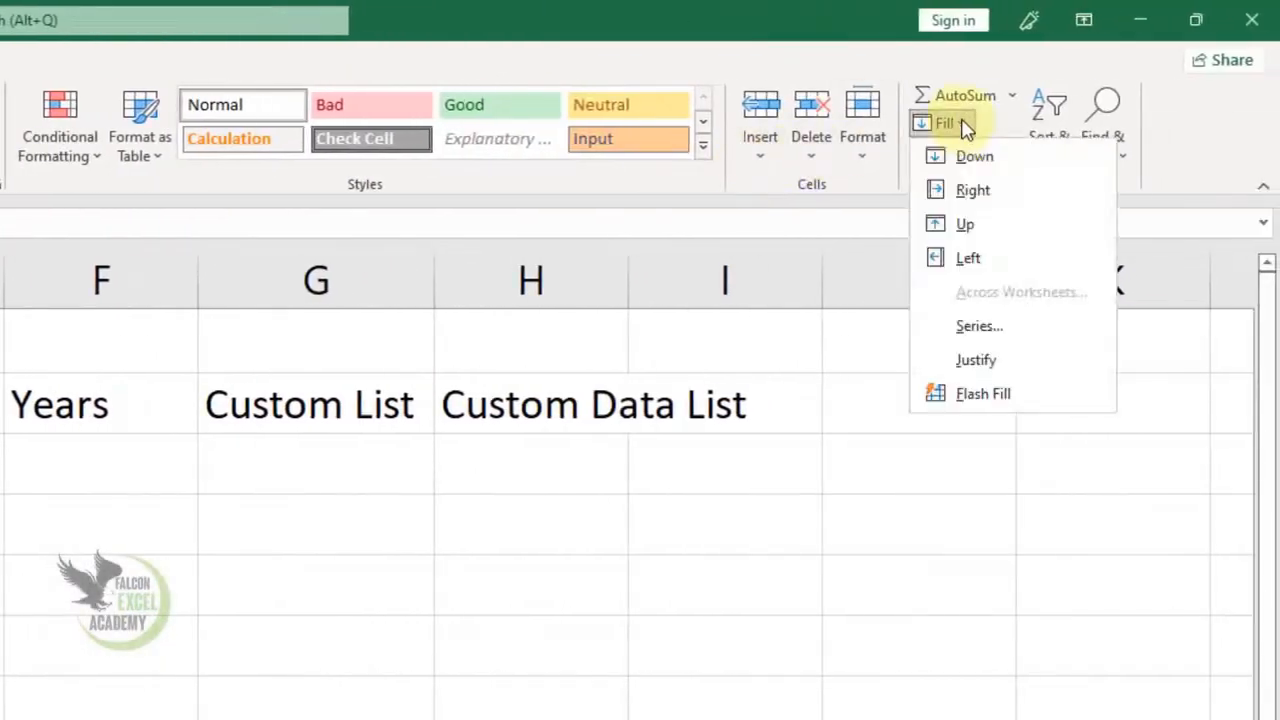
pyautogui.click(1000, 332)
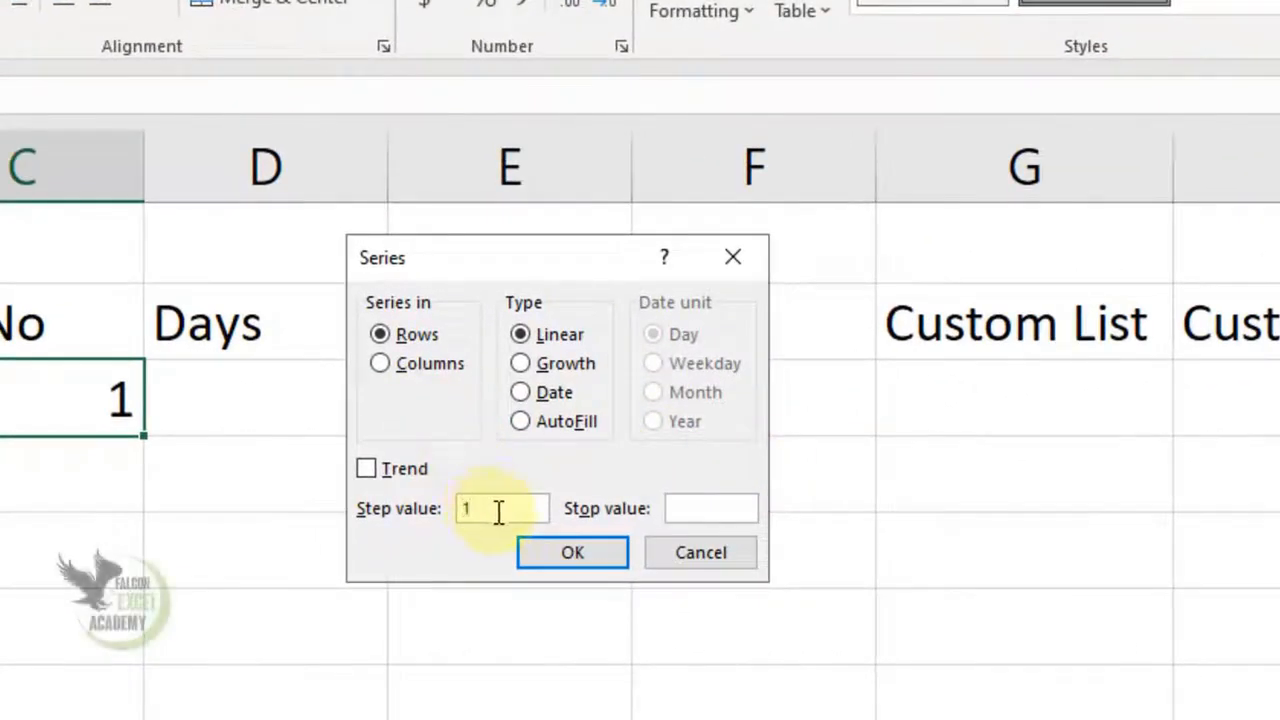
pyautogui.click(701, 510)
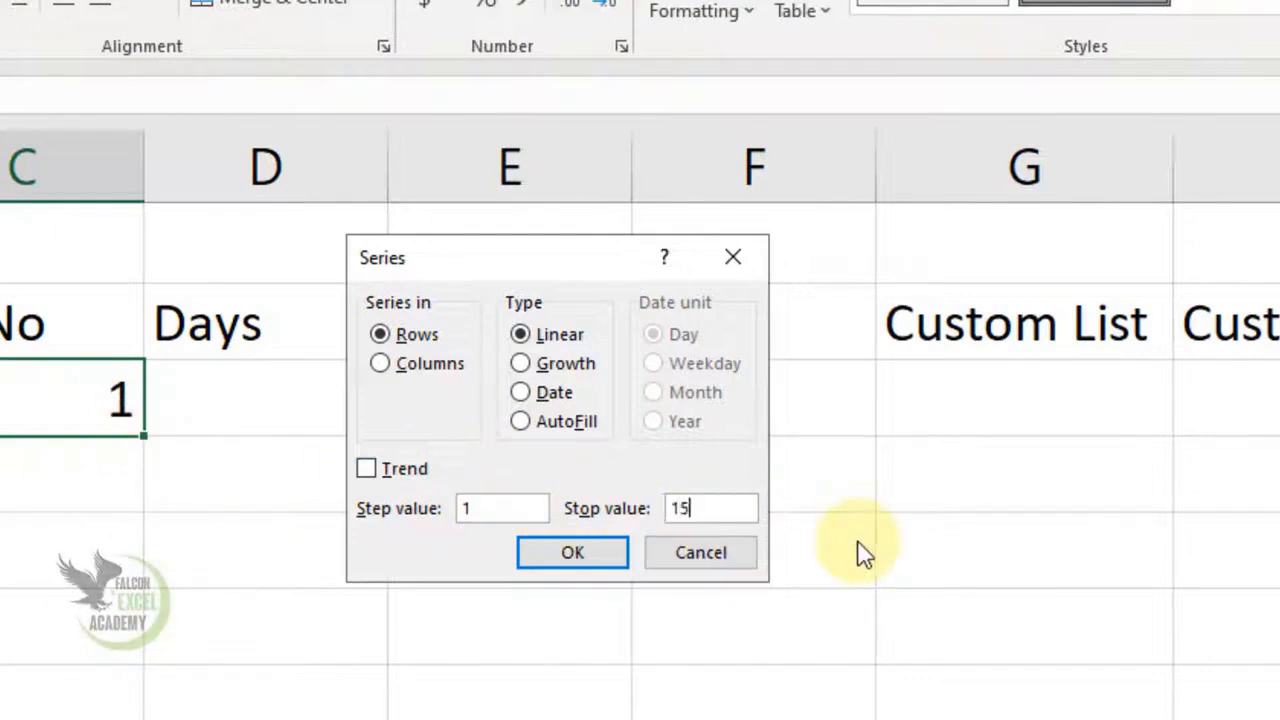
pyautogui.click(410, 368)
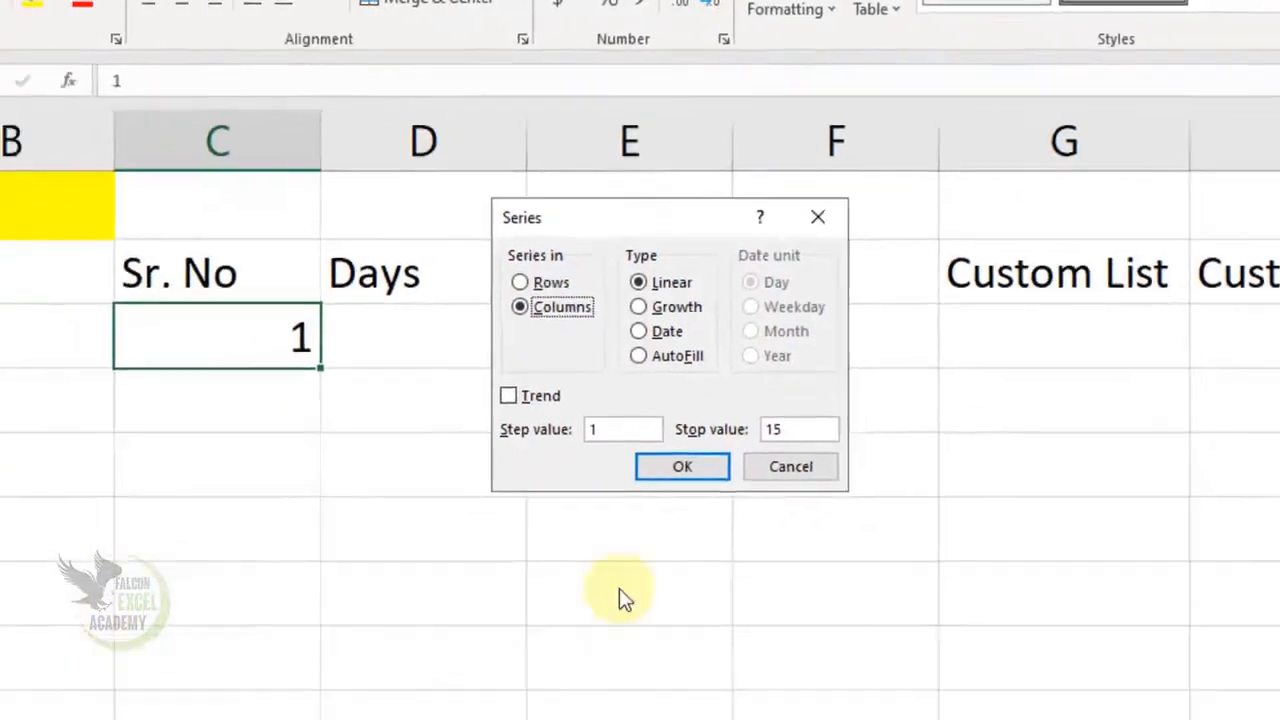
pyautogui.click(572, 552)
pyautogui.scroll(-3, 637, 591)
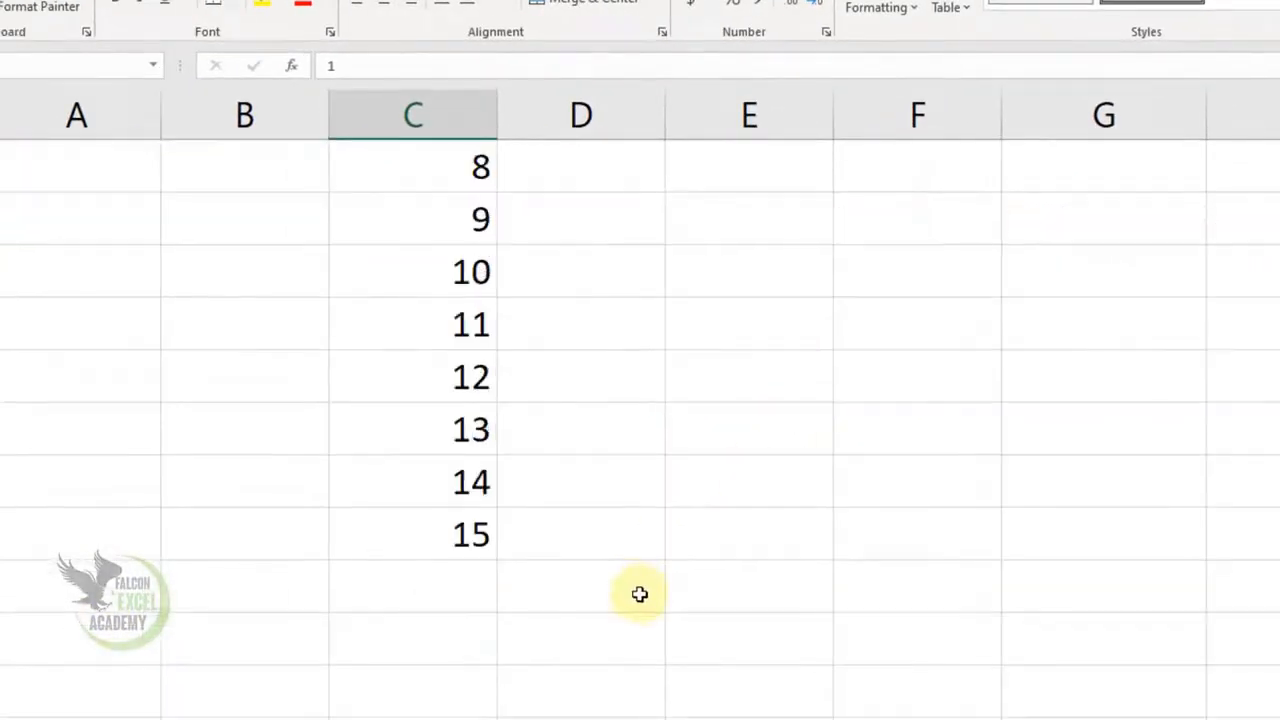
pyautogui.scroll(3, 640, 594)
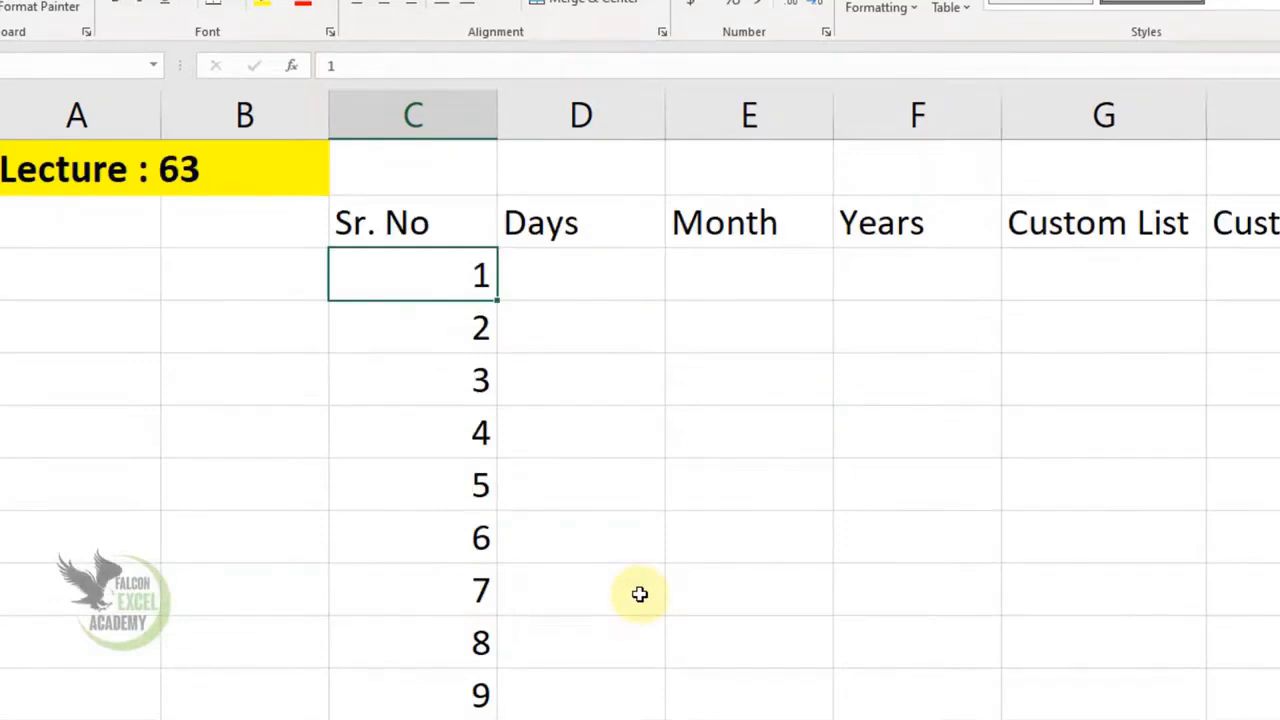
# Enter Friday in D3 as the first entry under Days.
pyautogui.click(606, 280)
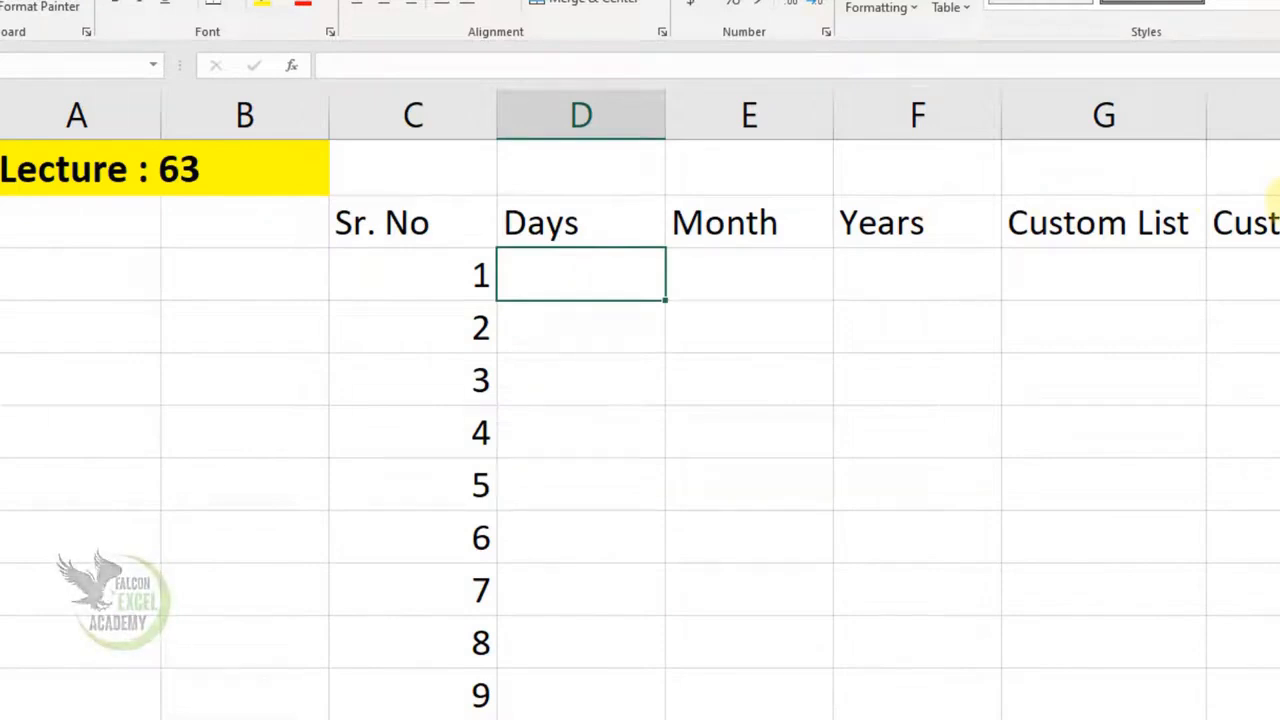
pyautogui.write('Friday')
pyautogui.press('Return')
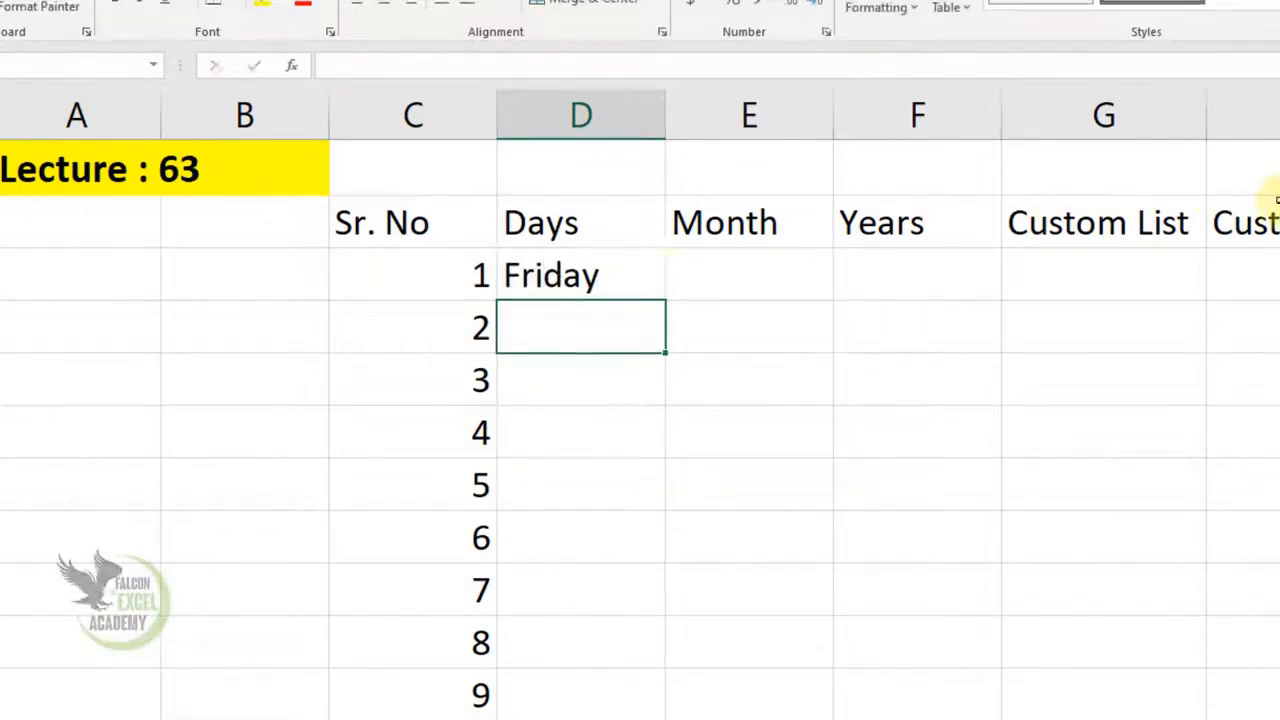
# Extend Friday from D3 down to D12 as consecutive weekdays, and undo the fill.
pyautogui.click(605, 277)
pyautogui.moveTo(664, 303); pyautogui.dragTo(620, 719)
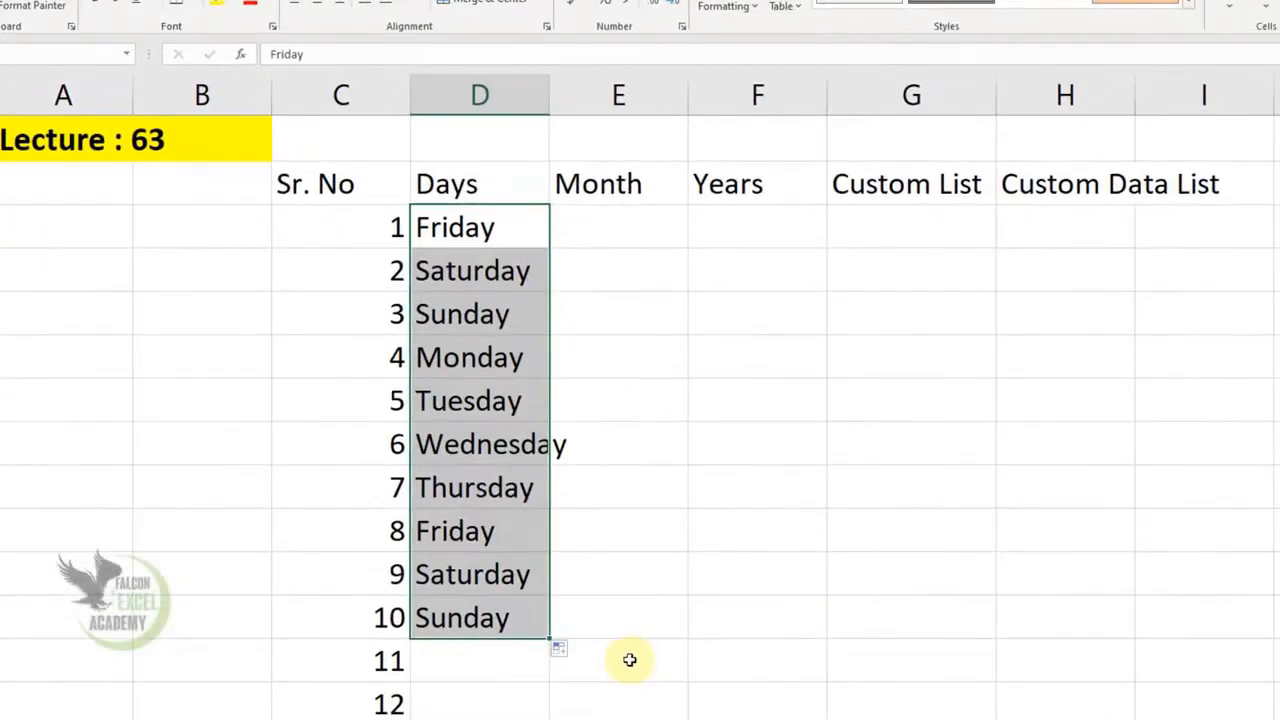
pyautogui.hotkey('ctrl', 'z')
pyautogui.click(540, 489)
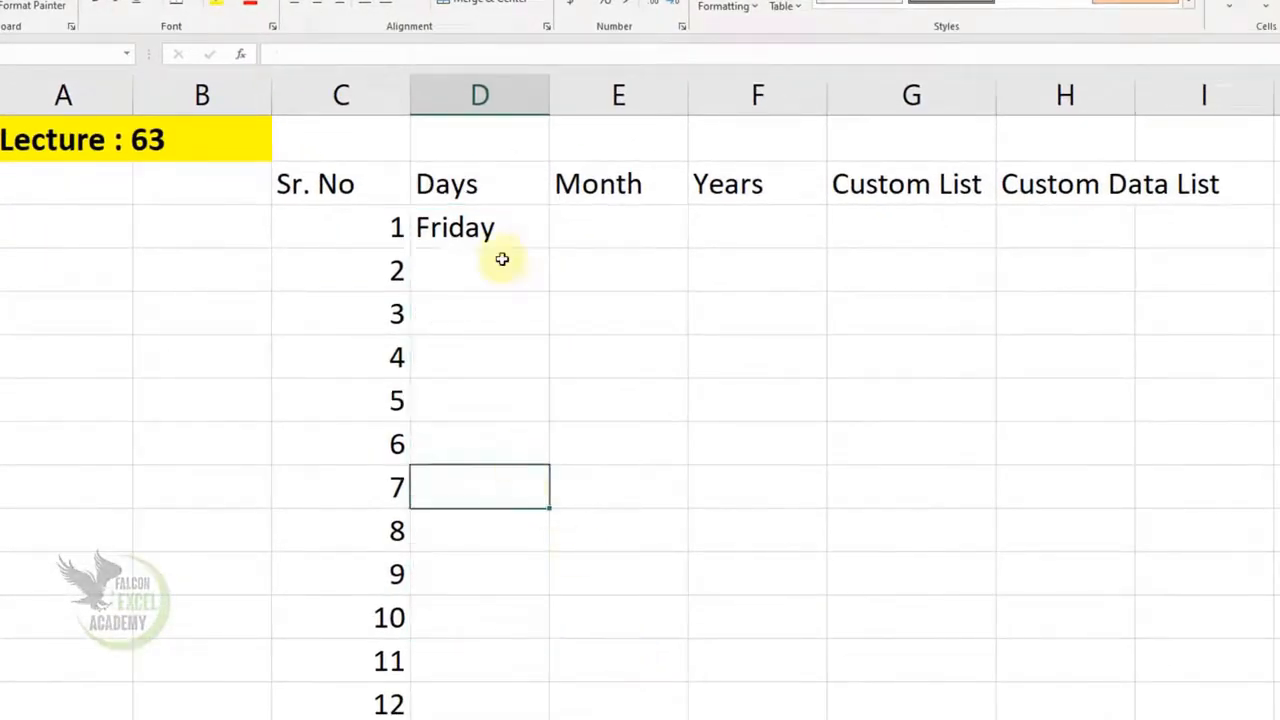
# Fill D3:D12 with consecutive weekdays starting from Friday, using a column series of type AutoFill.
pyautogui.click(487, 229)
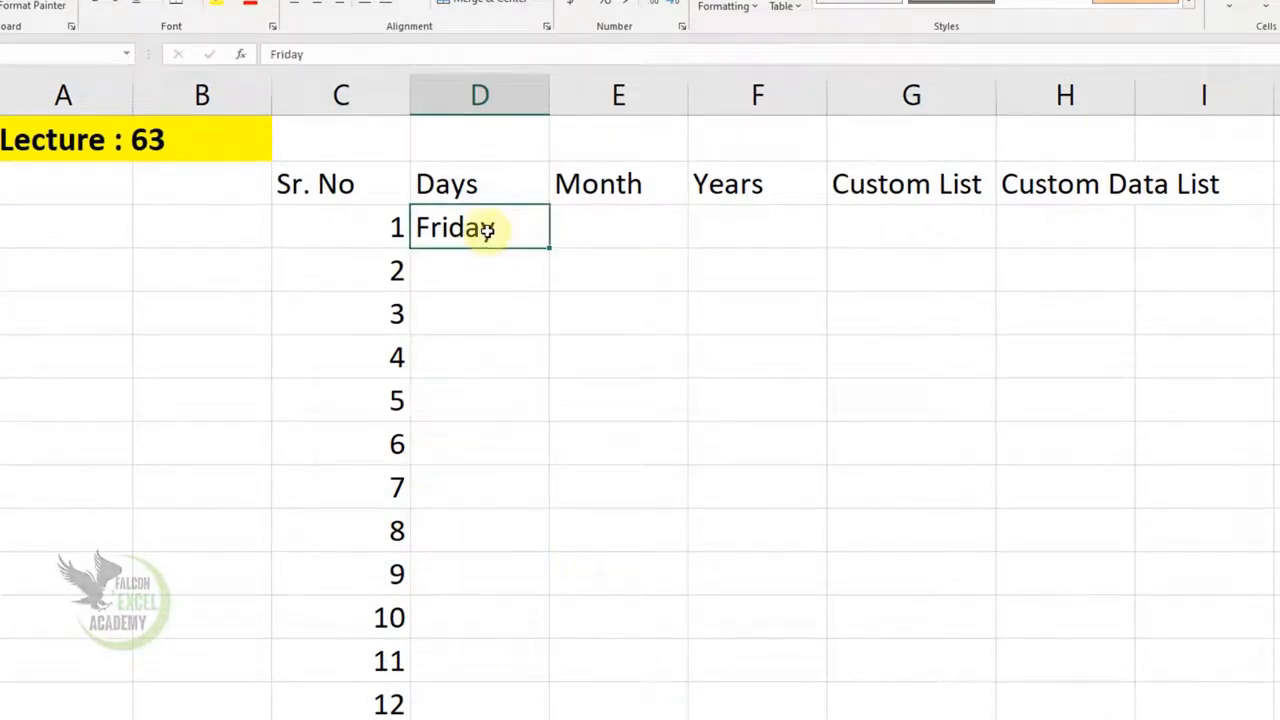
pyautogui.moveTo(487, 229); pyautogui.dragTo(476, 614)
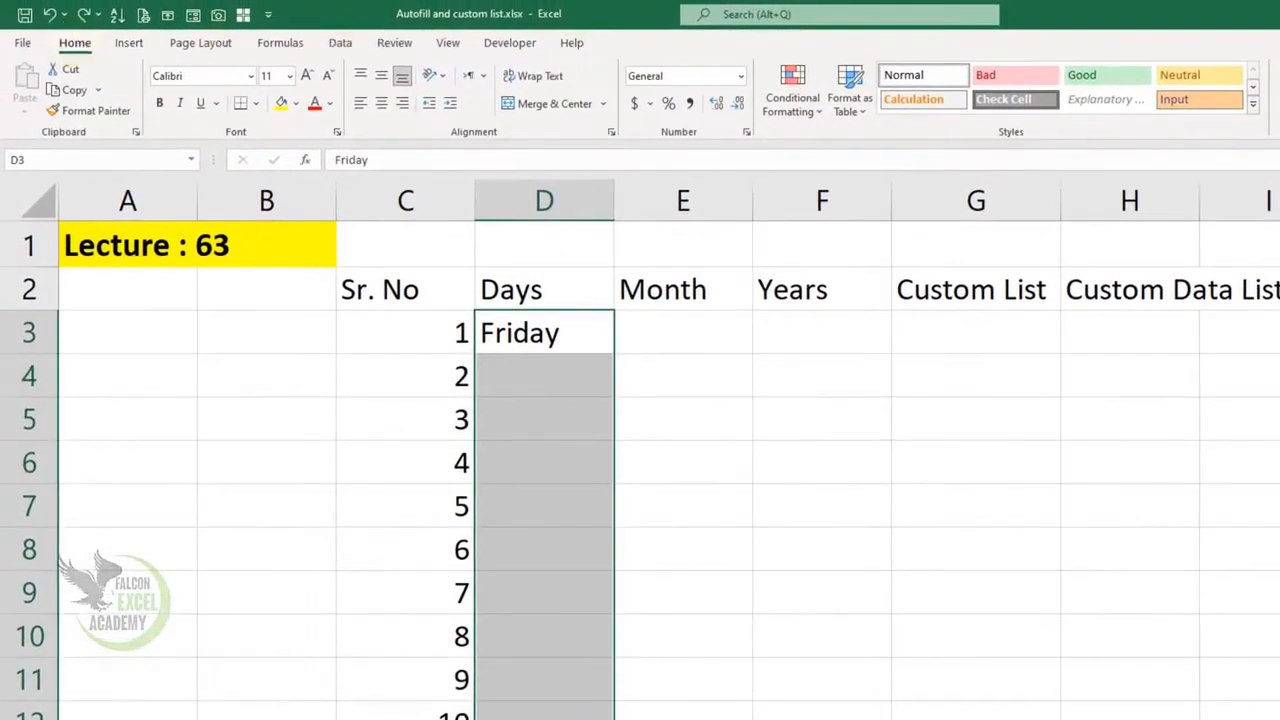
pyautogui.click(1062, 90)
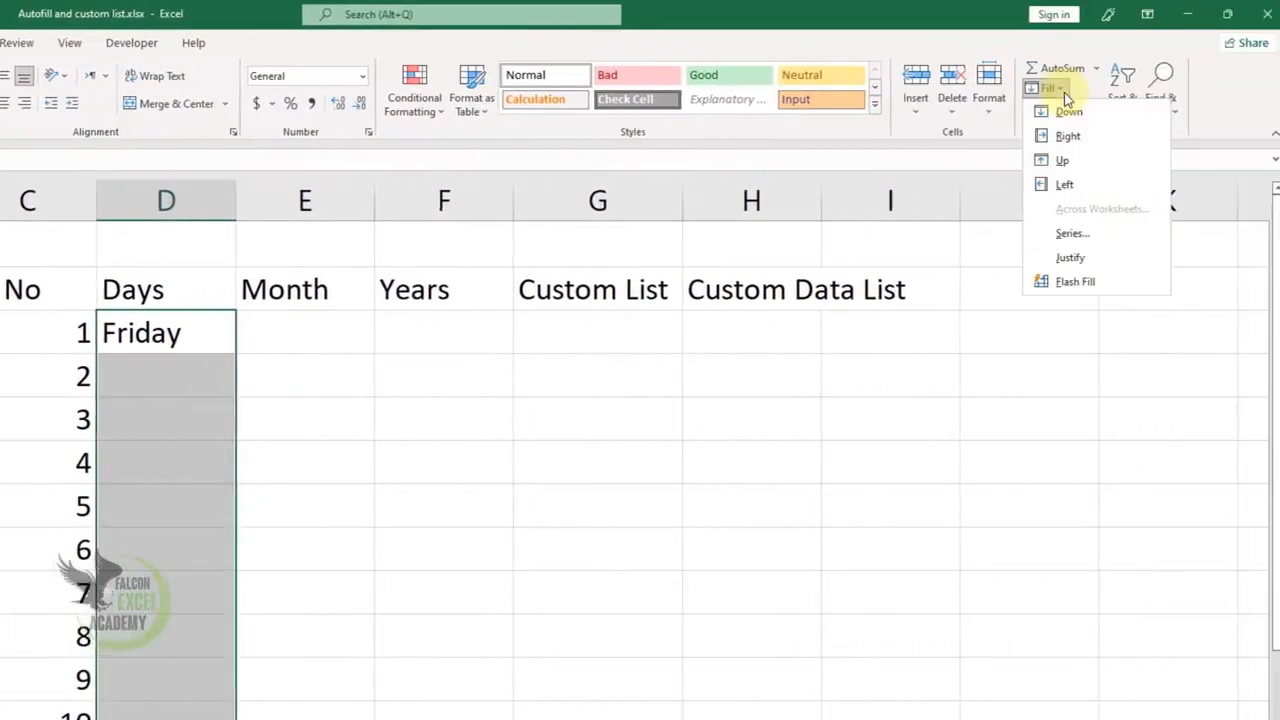
pyautogui.click(1085, 237)
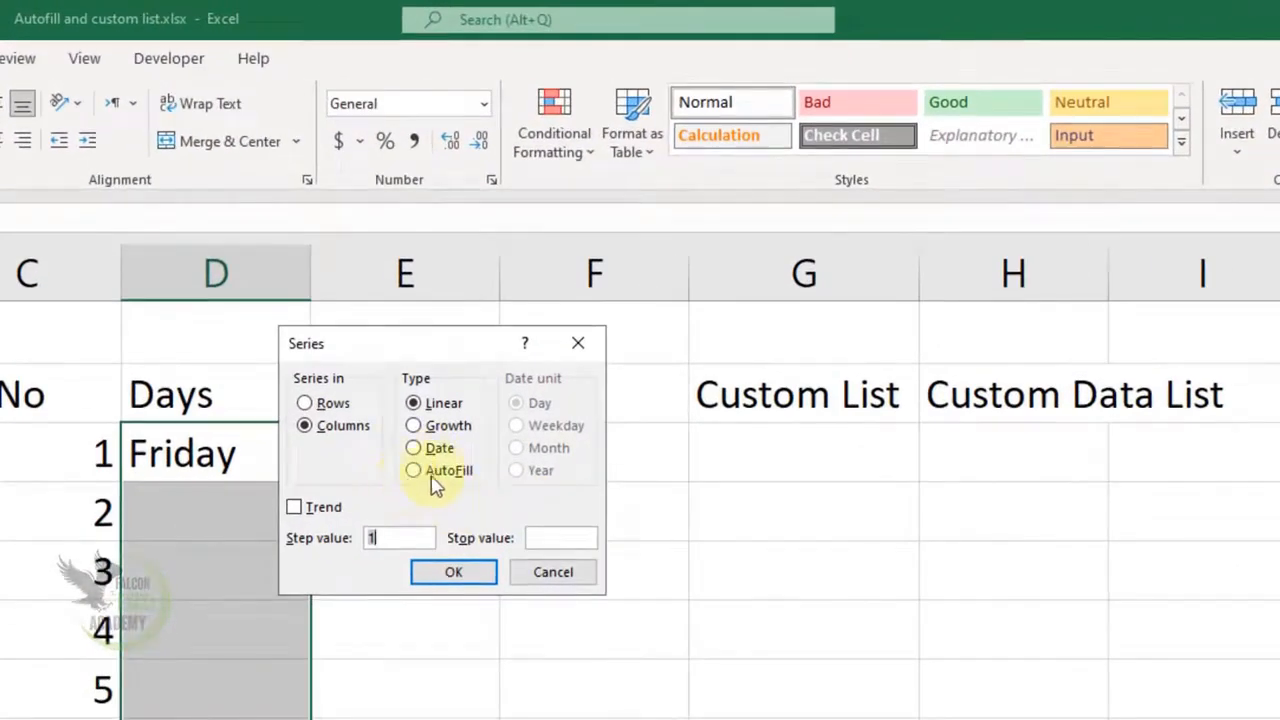
pyautogui.click(441, 472)
pyautogui.click(478, 577)
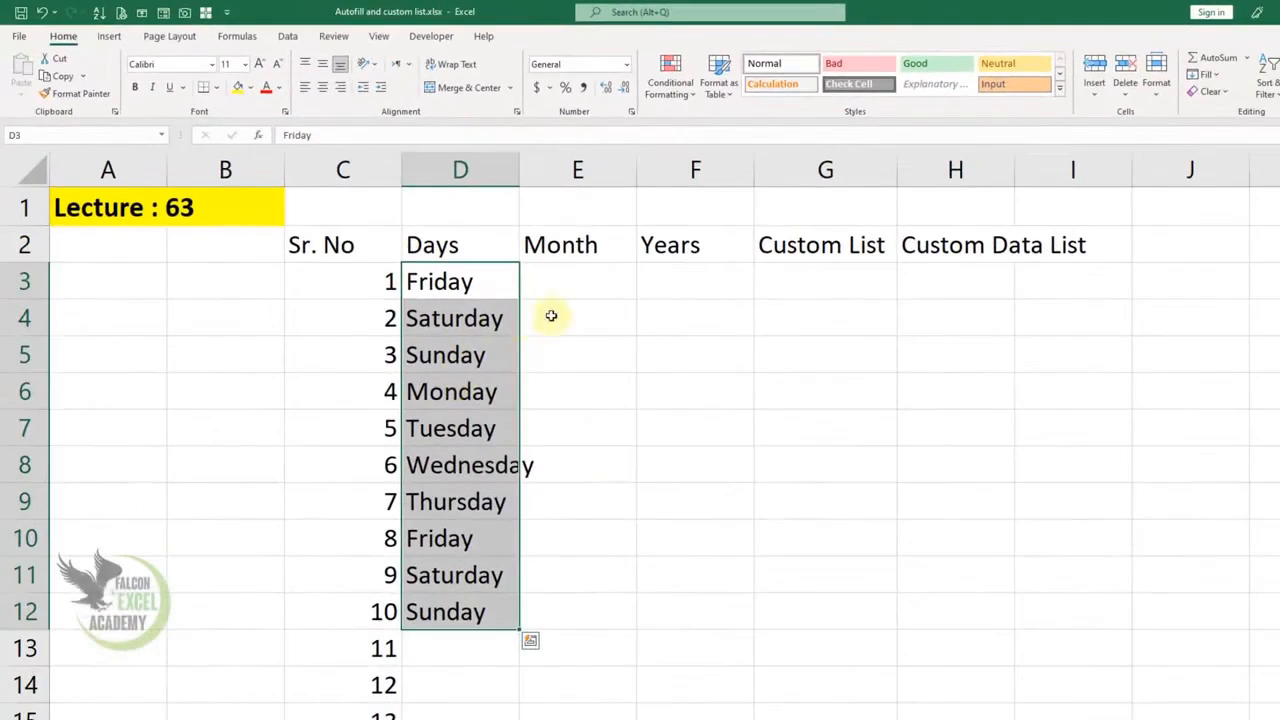
# Enter June in E3 as the first entry under Month.
pyautogui.click(574, 292)
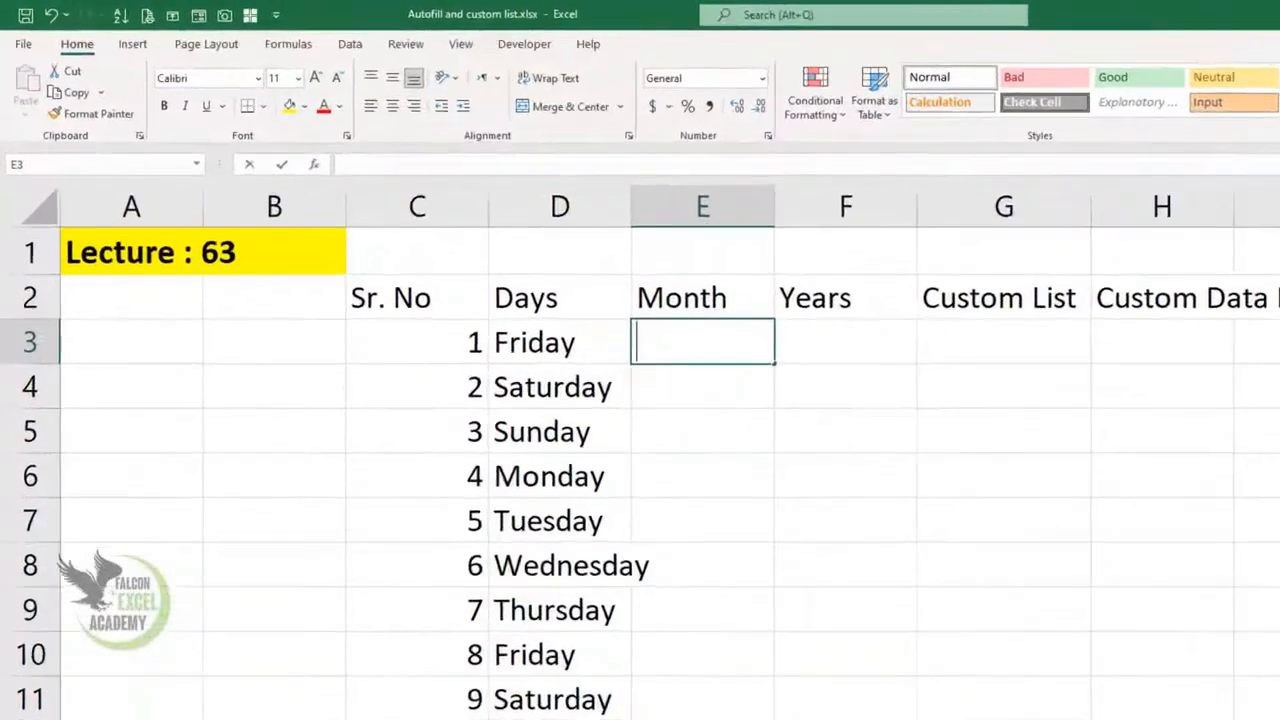
pyautogui.write('June')
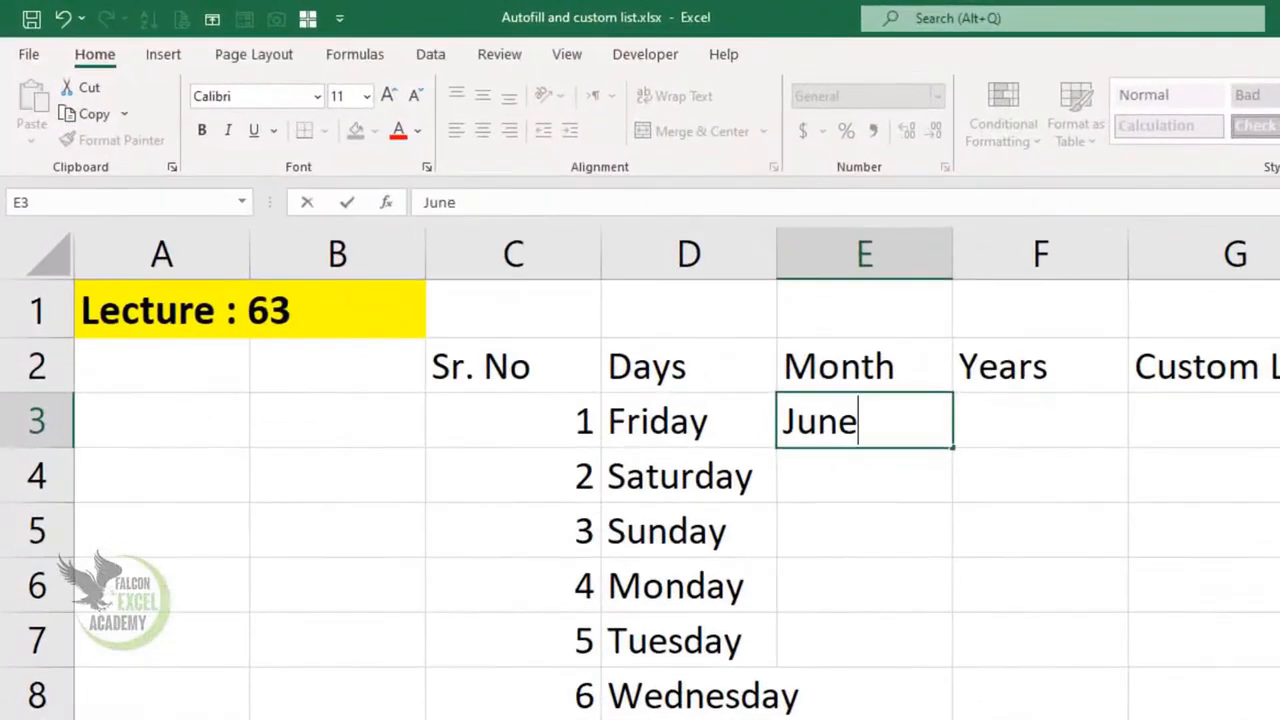
pyautogui.press('Return')
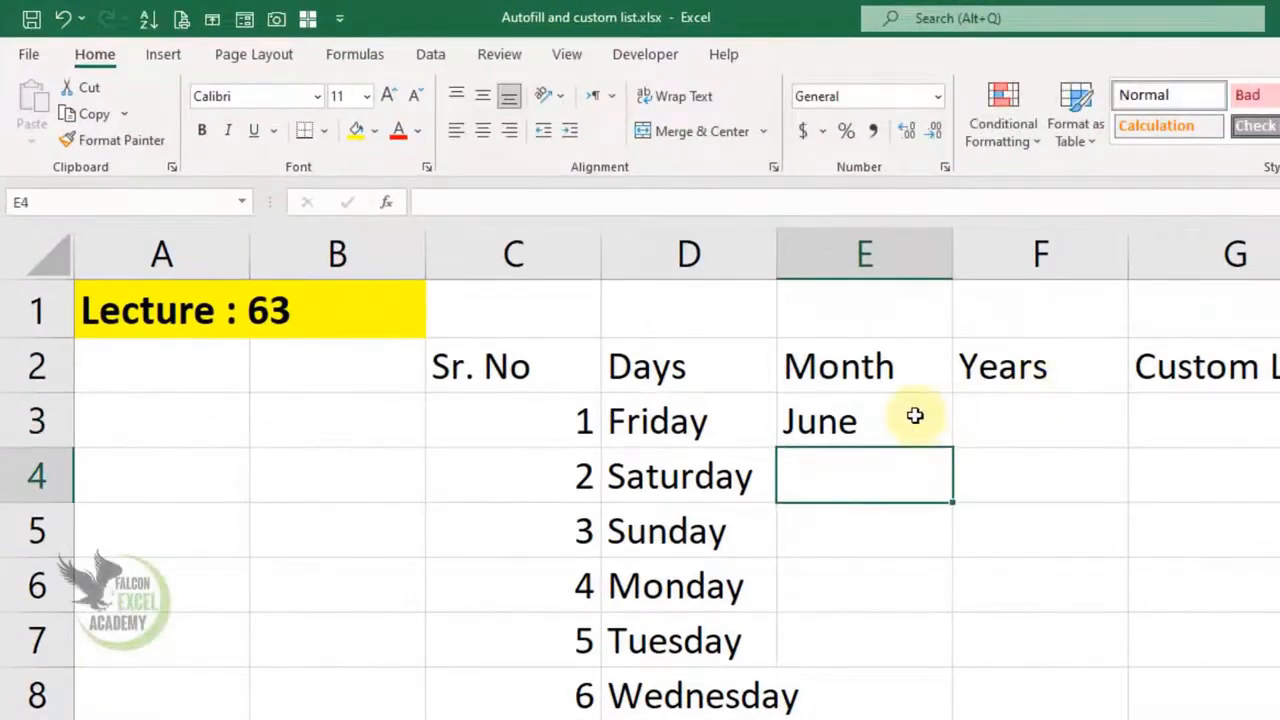
# Fill E3:E14 with consecutive months starting from June, using a column series of type AutoFill.
pyautogui.moveTo(914, 414); pyautogui.dragTo(866, 715)
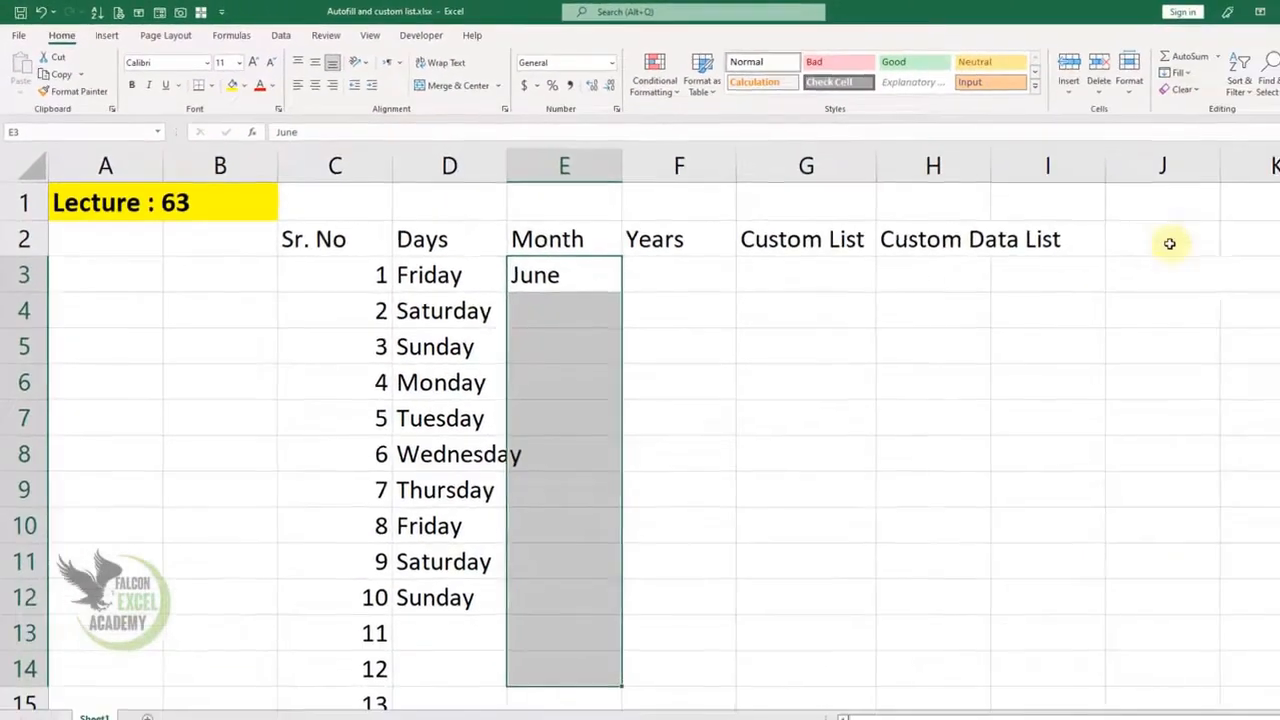
pyautogui.click(1180, 80)
pyautogui.click(1181, 225)
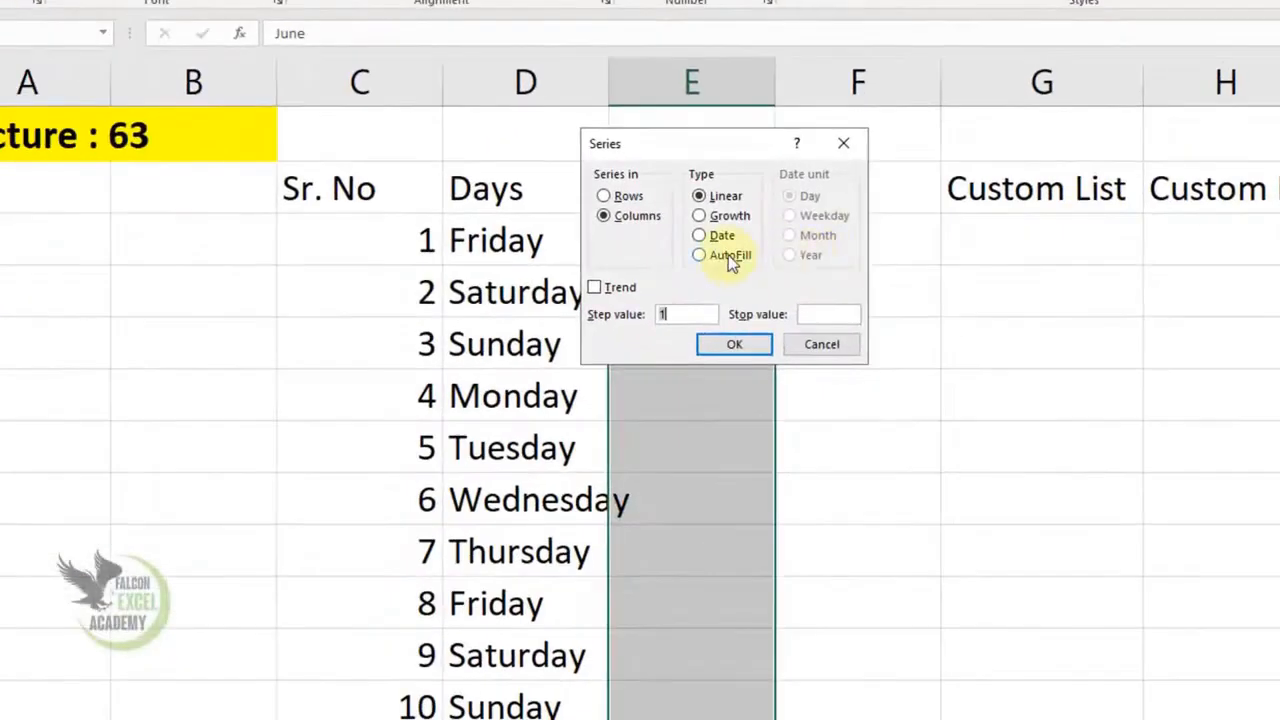
pyautogui.click(728, 255)
pyautogui.click(739, 343)
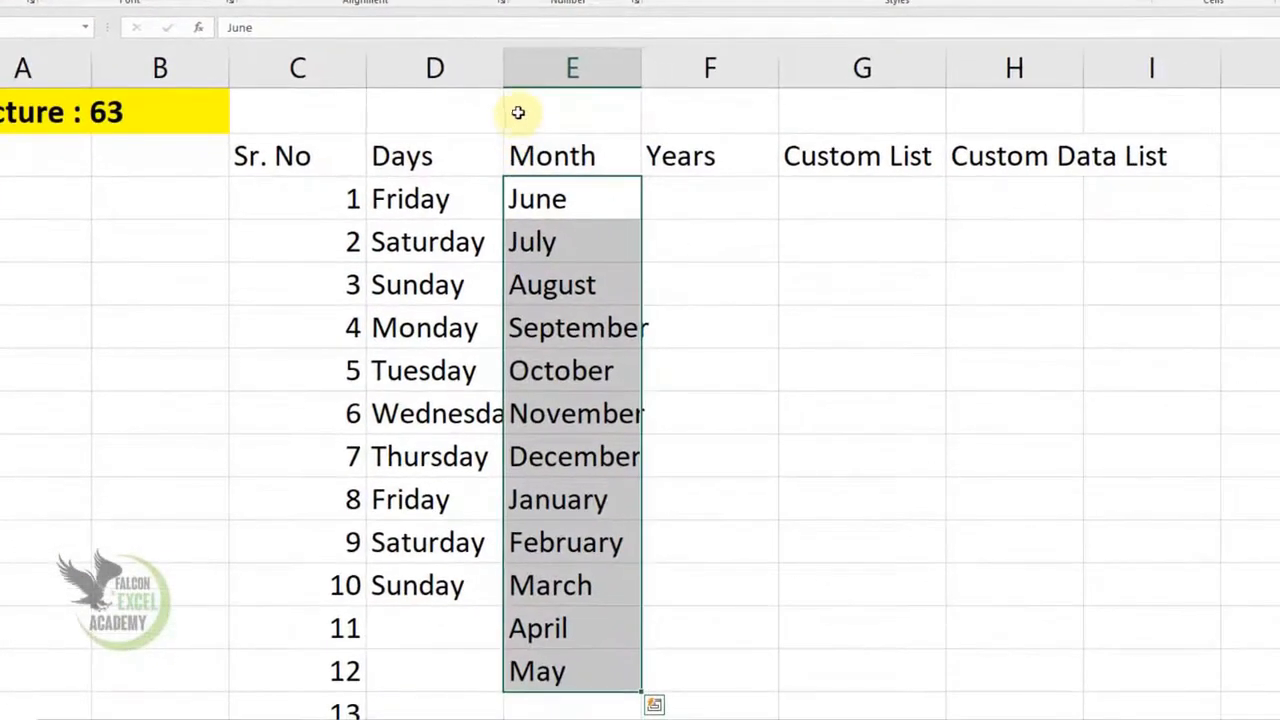
# Fit the width of the Days column to its contents.
pyautogui.doubleClick(503, 70)
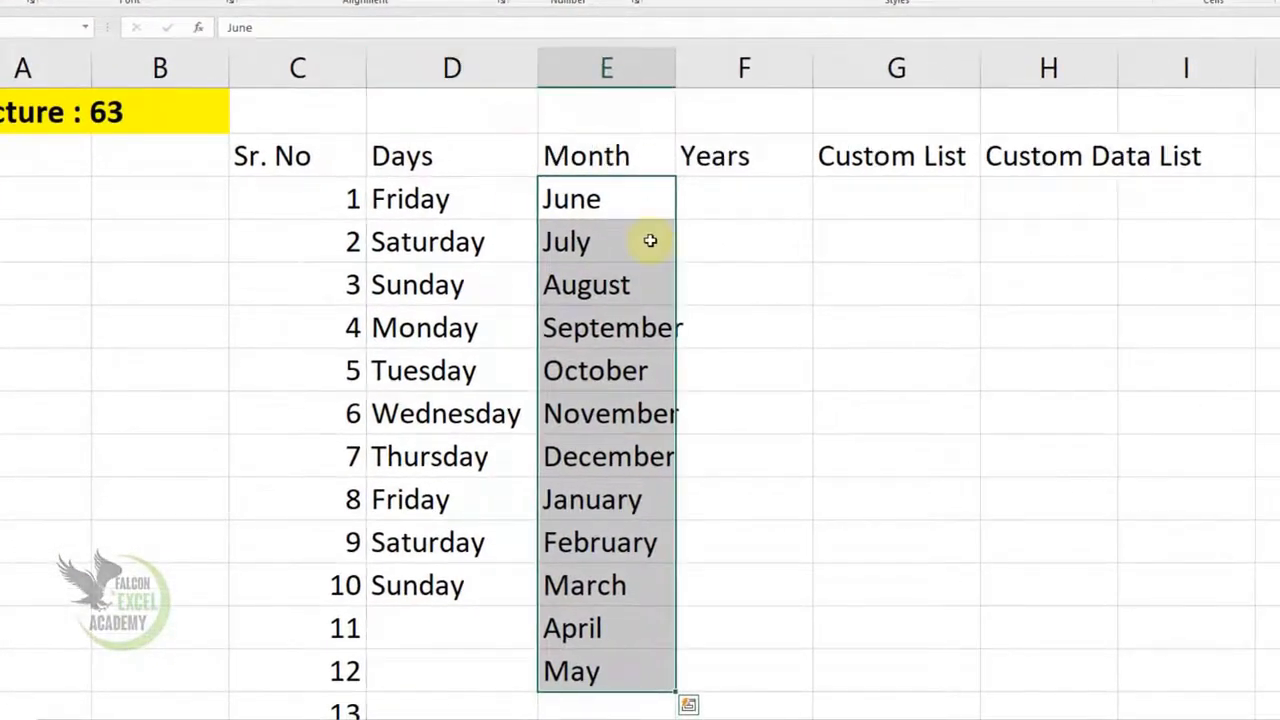
# Clear the months in E4:E14 and refill them by extending June from E3 down to E14.
pyautogui.click(648, 240)
pyautogui.moveTo(638, 240); pyautogui.dragTo(600, 658)
pyautogui.press('Delete')
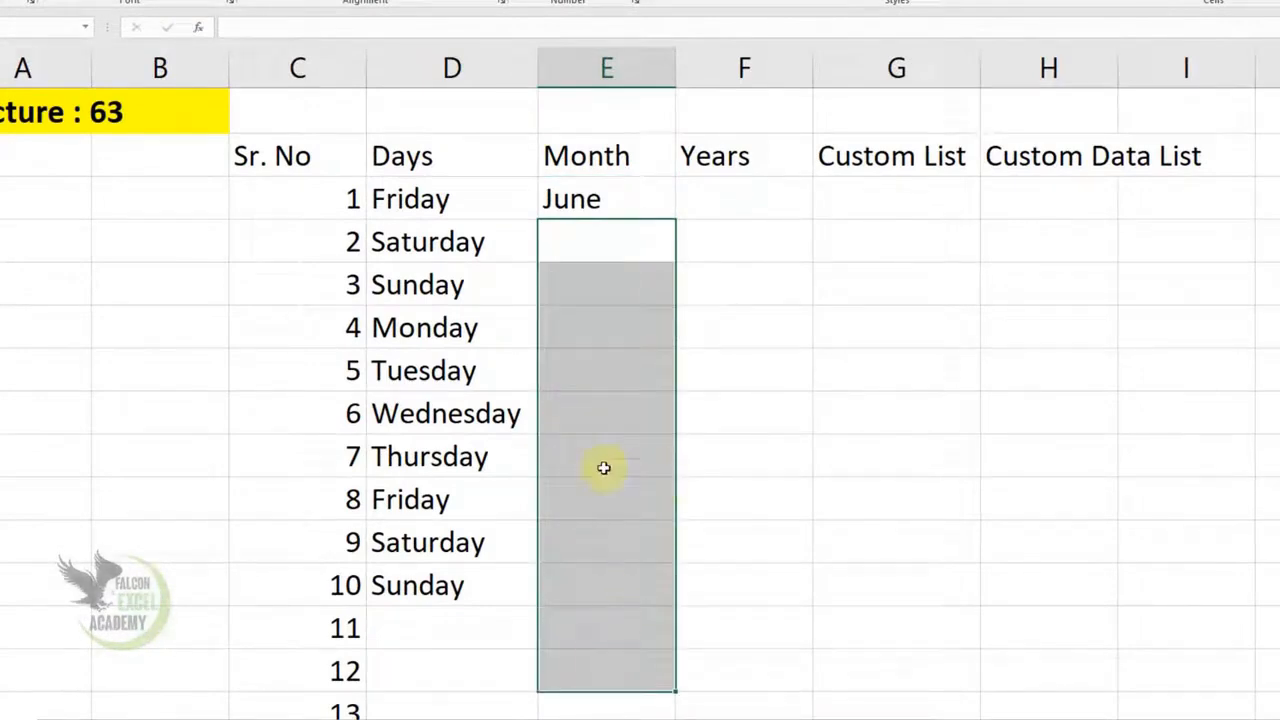
pyautogui.click(650, 210)
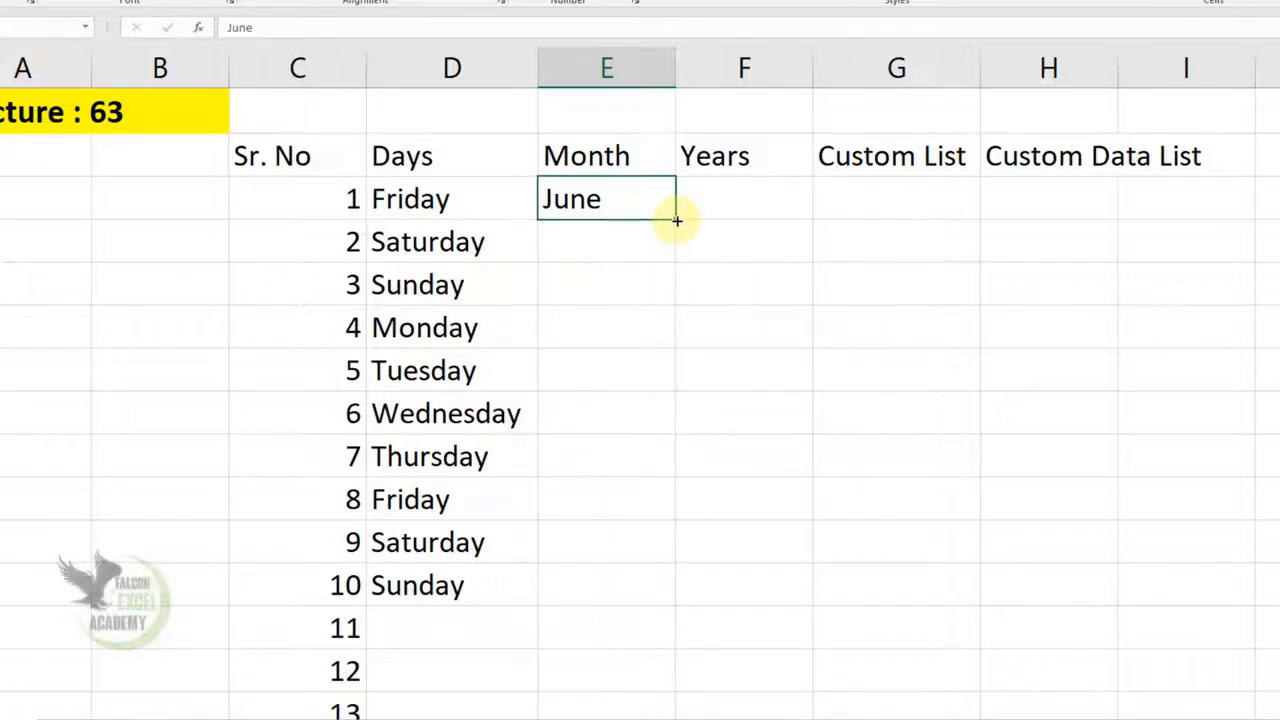
pyautogui.moveTo(677, 221); pyautogui.dragTo(667, 684)
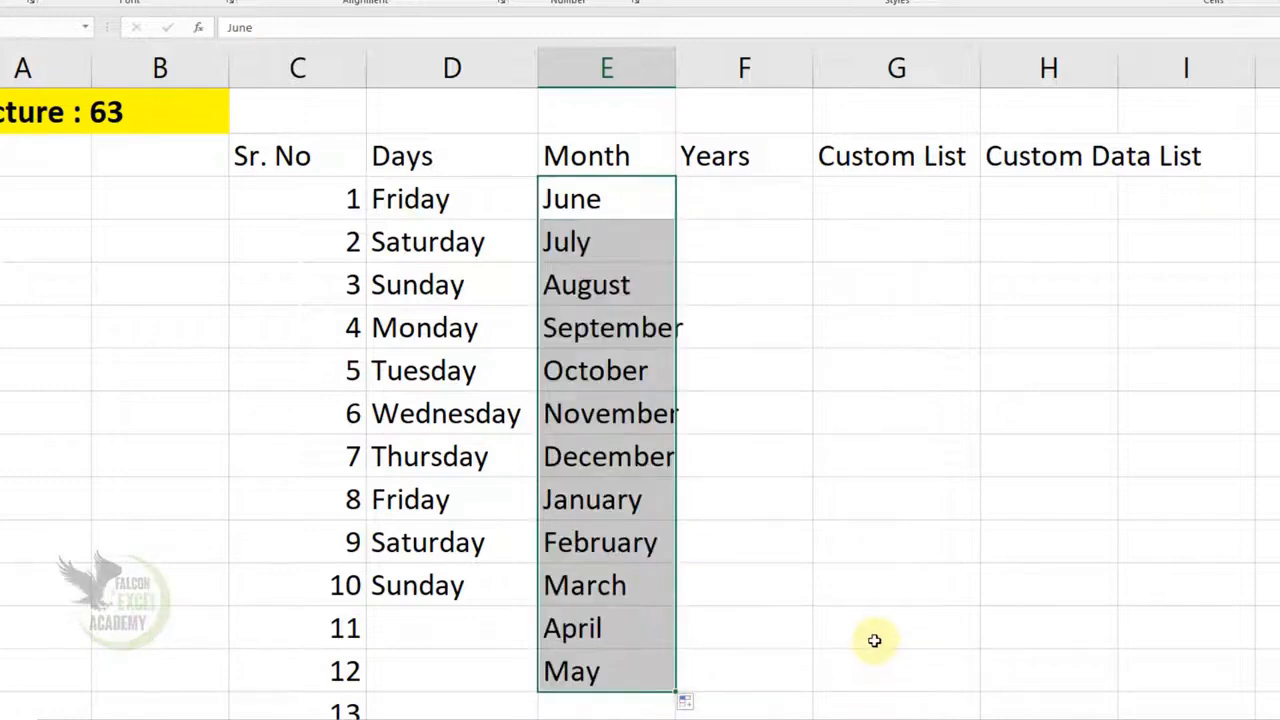
# Extend a single 2022 entry from F3 down to F12 under Years, and clear the filled cells.
pyautogui.click(736, 197)
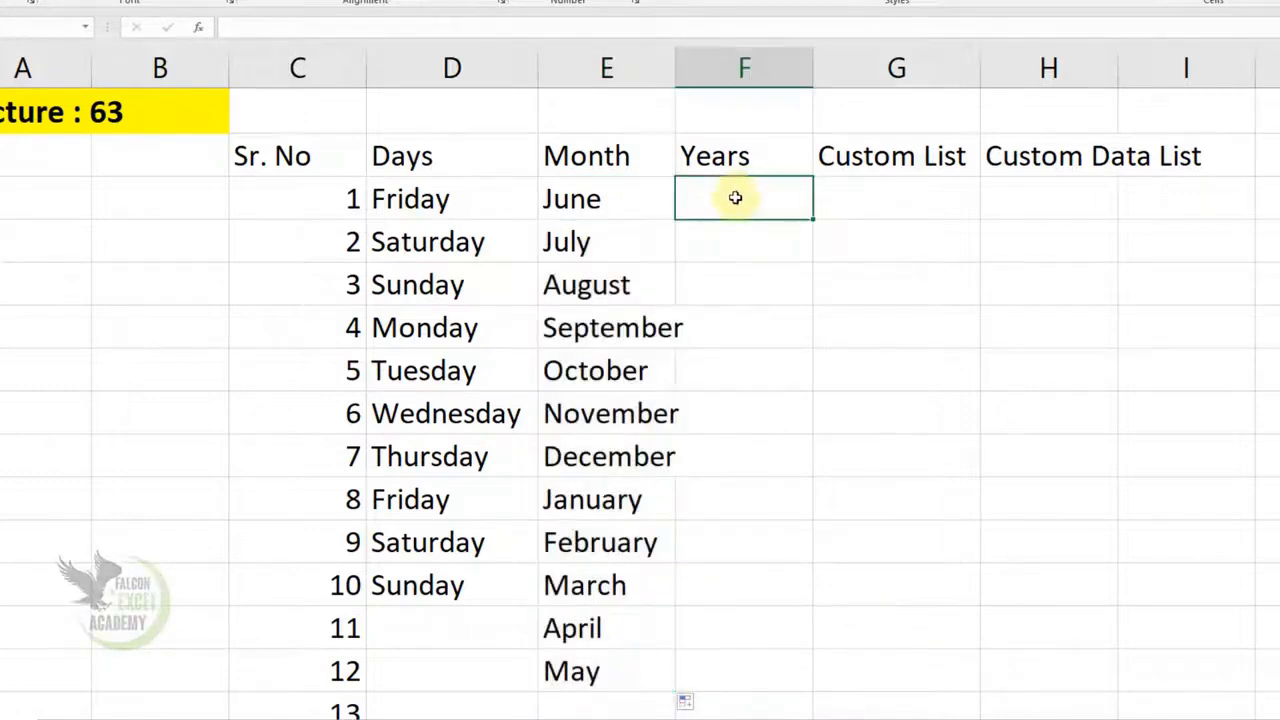
pyautogui.write('2022')
pyautogui.press('Return')
pyautogui.click(737, 197)
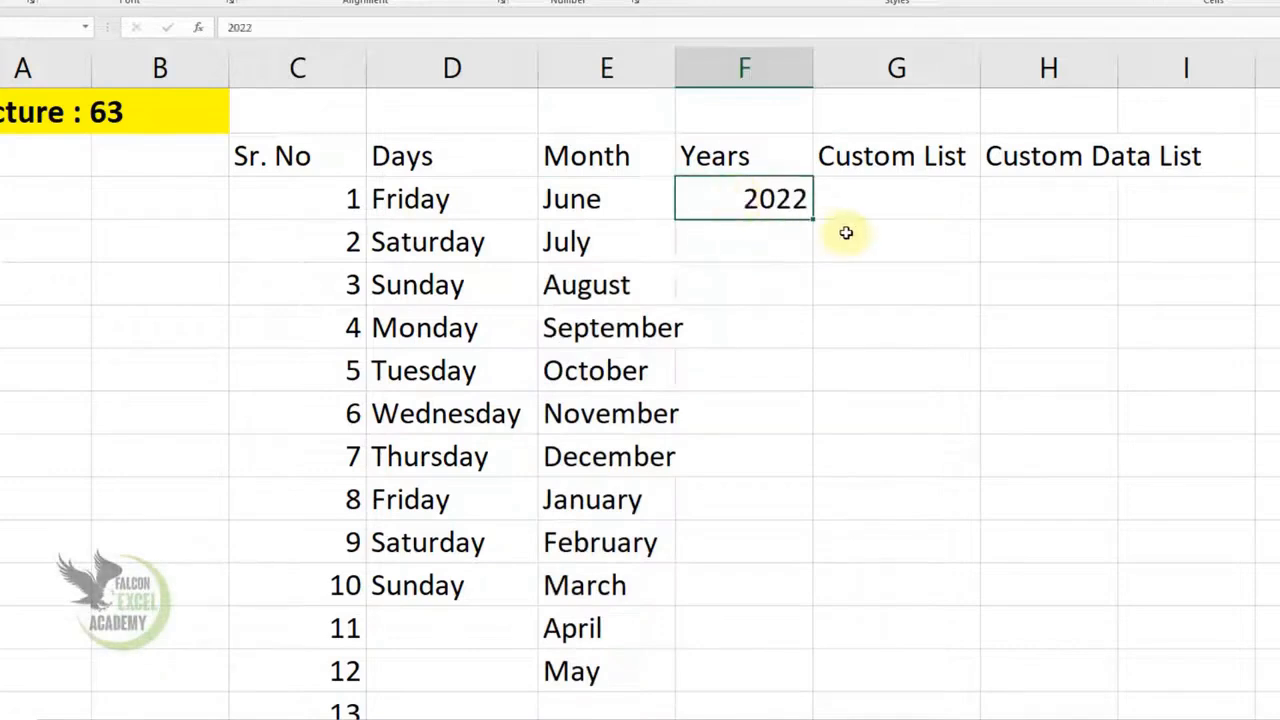
pyautogui.moveTo(815, 218); pyautogui.dragTo(780, 585)
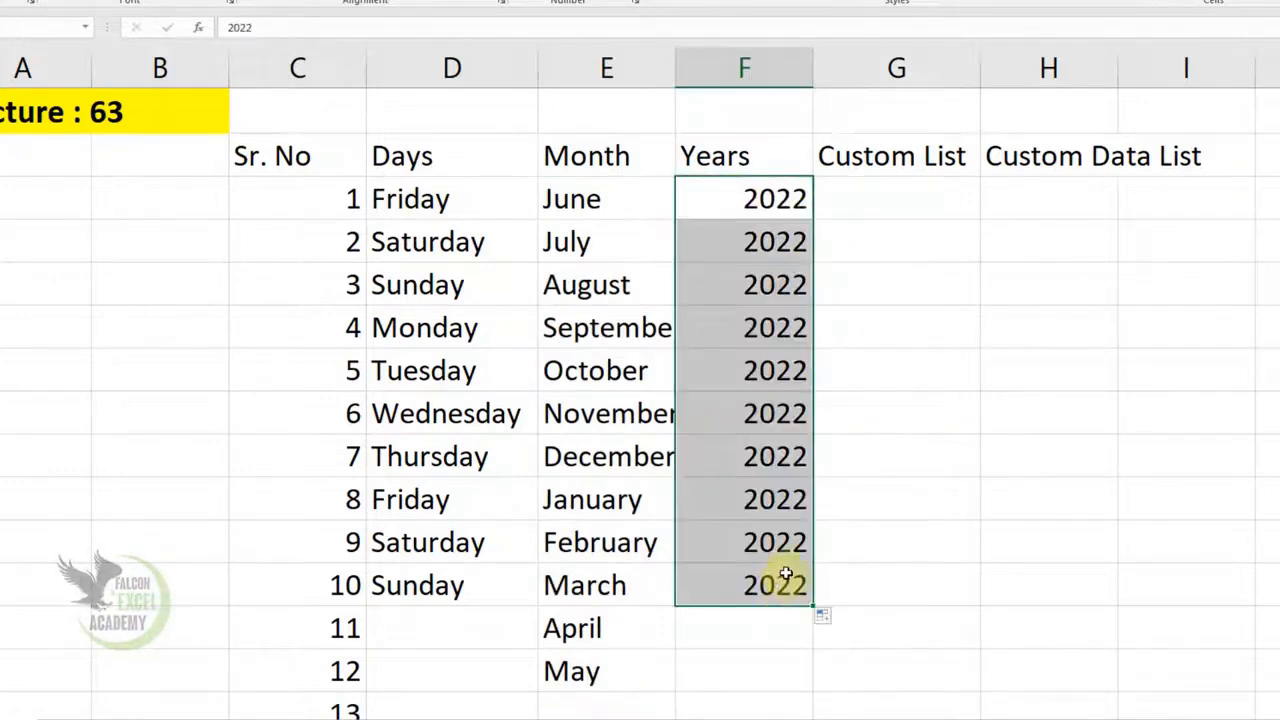
pyautogui.press('Delete')
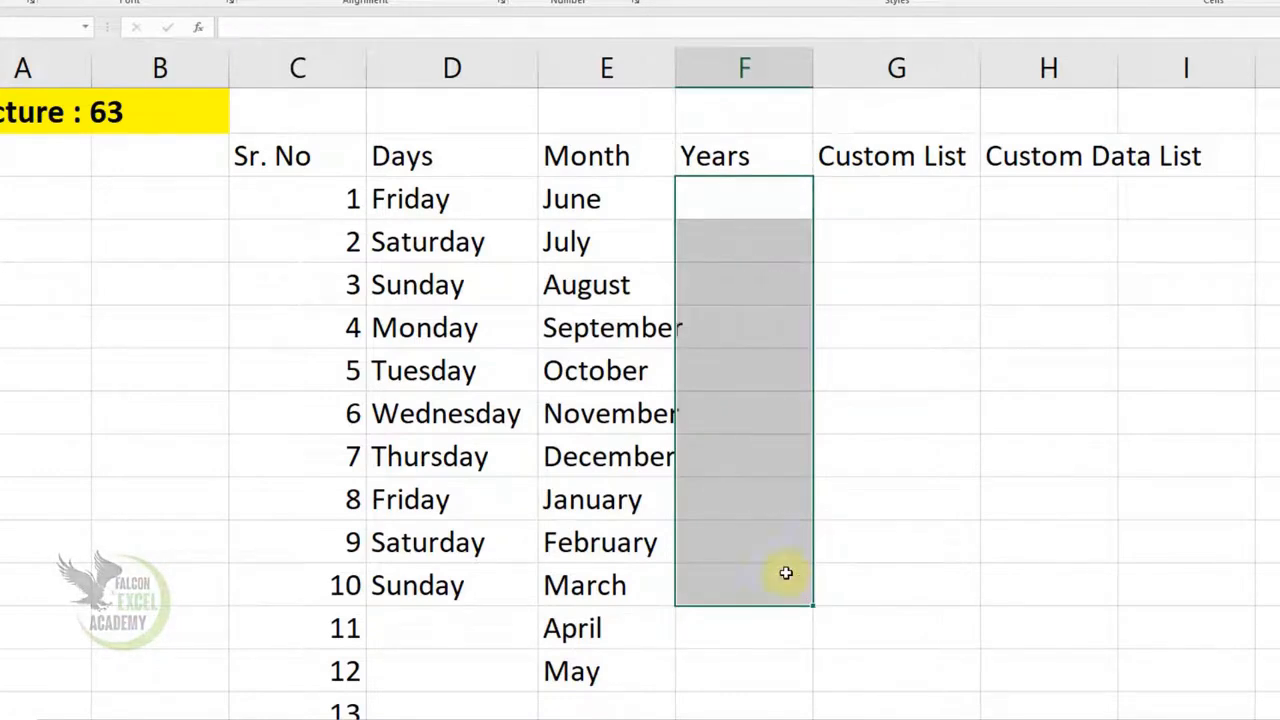
# Enter 2022 in F3 and 2023 in F4, and extend the pair down to F14 as consecutive years.
pyautogui.click(776, 208)
pyautogui.write('202')
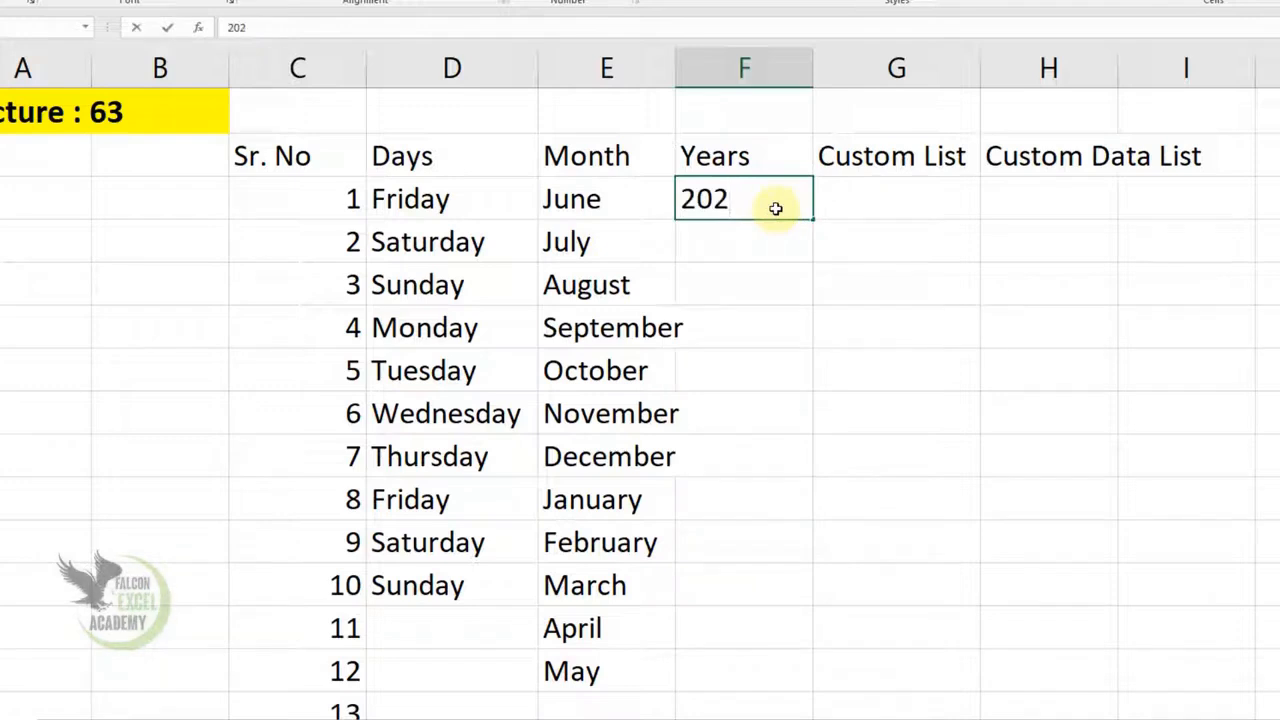
pyautogui.write('32')
pyautogui.press('Return')
pyautogui.write('2023')
pyautogui.press('Return')
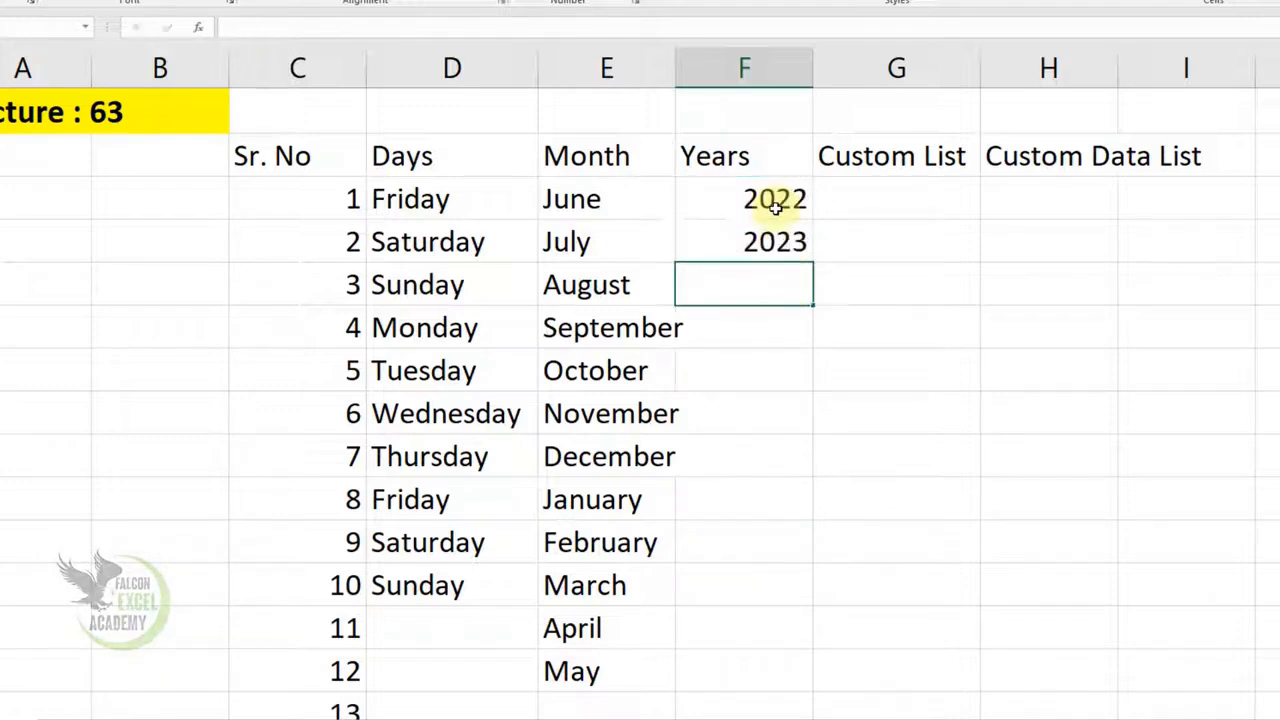
pyautogui.moveTo(775, 207); pyautogui.dragTo(796, 680)
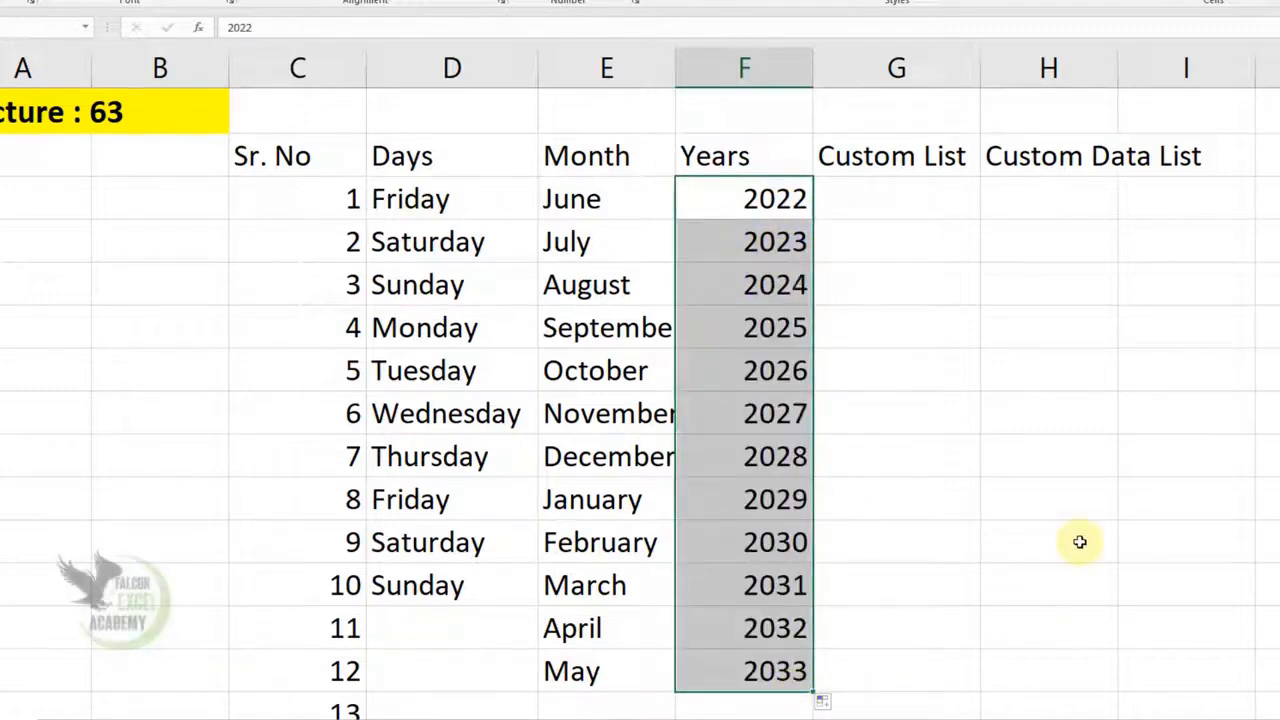
# Fit the width of the Custom Data List column to its heading.
pyautogui.click(915, 193)
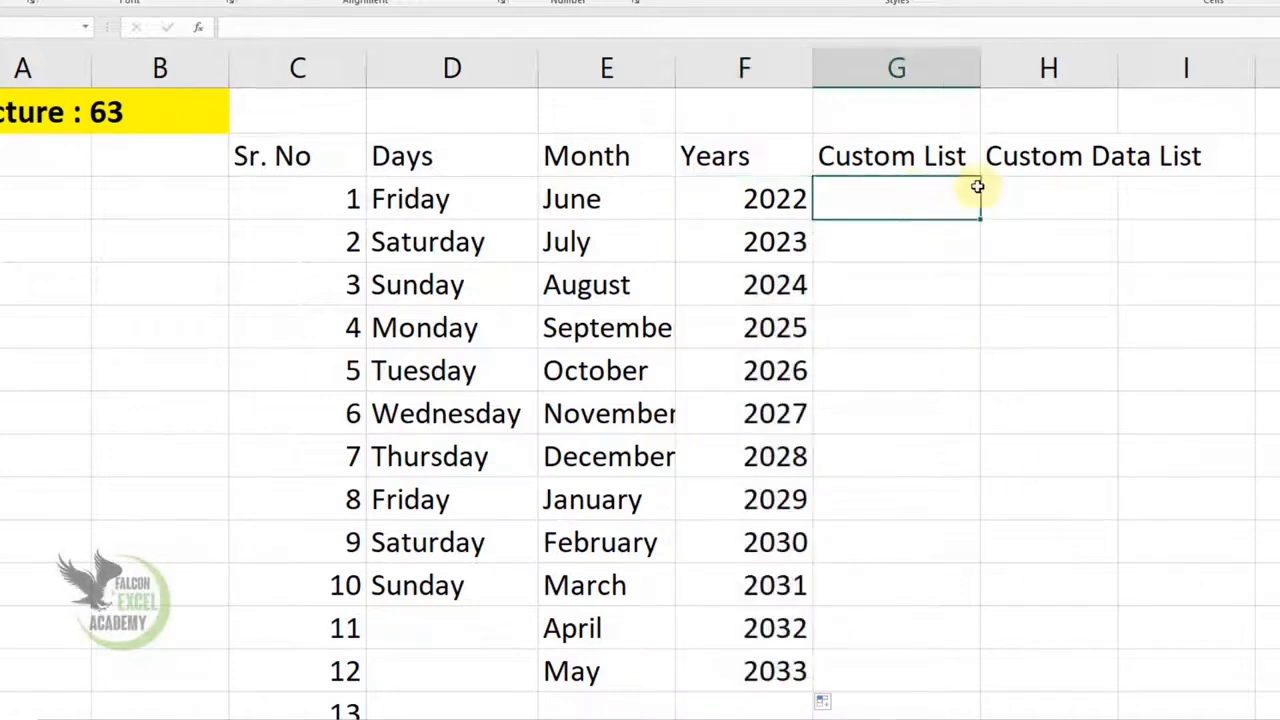
pyautogui.doubleClick(1116, 71)
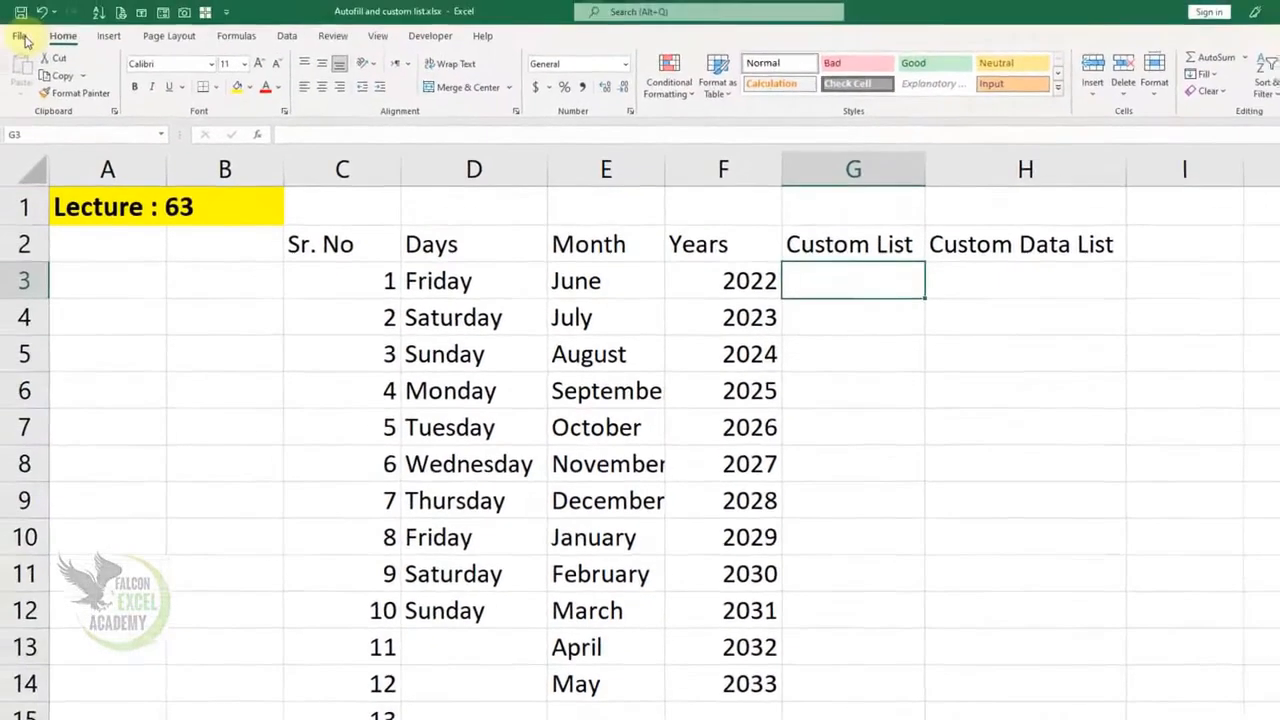
# Open the custom lists editor from the advanced Excel options.
pyautogui.click(22, 39)
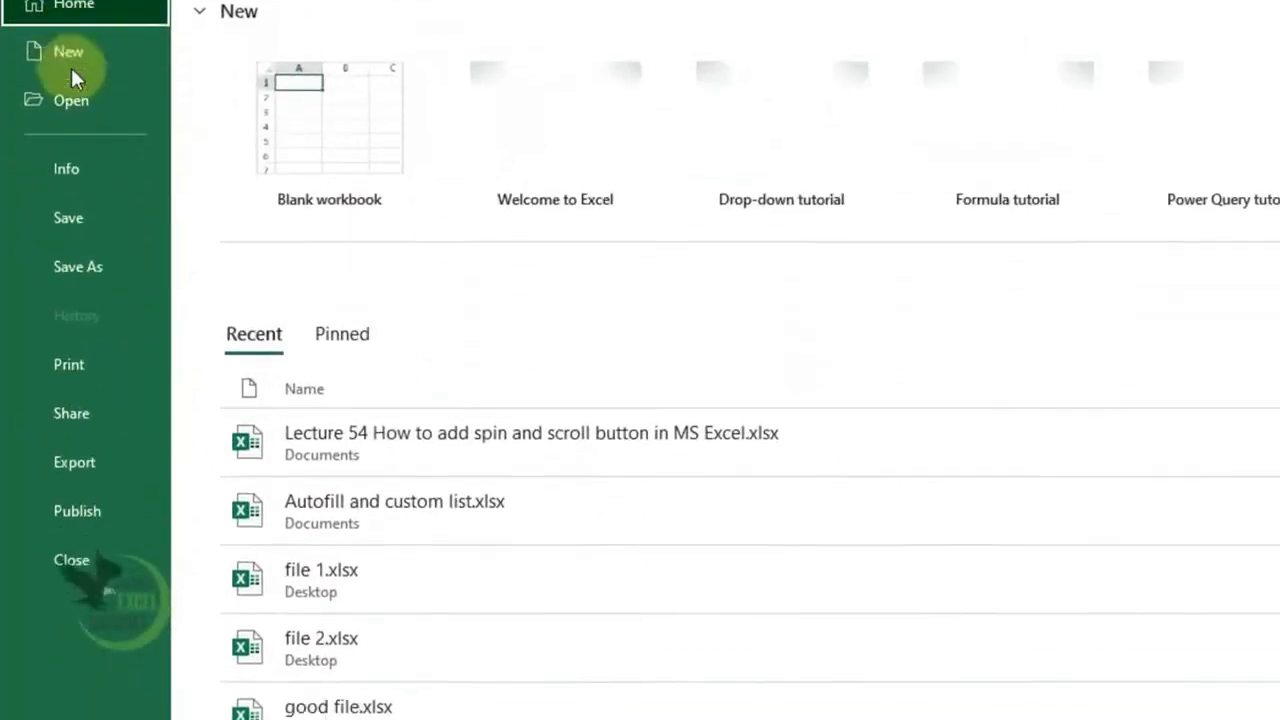
pyautogui.click(95, 628)
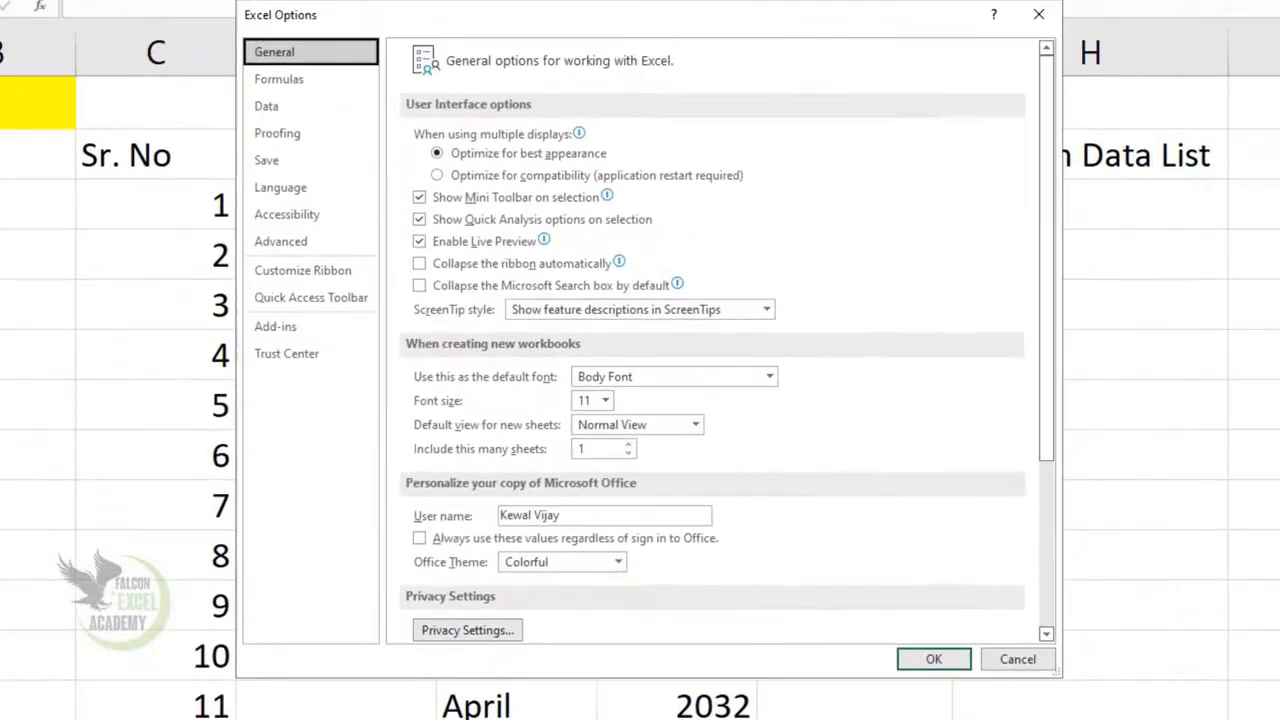
pyautogui.click(298, 246)
pyautogui.moveTo(1052, 160); pyautogui.dragTo(957, 545)
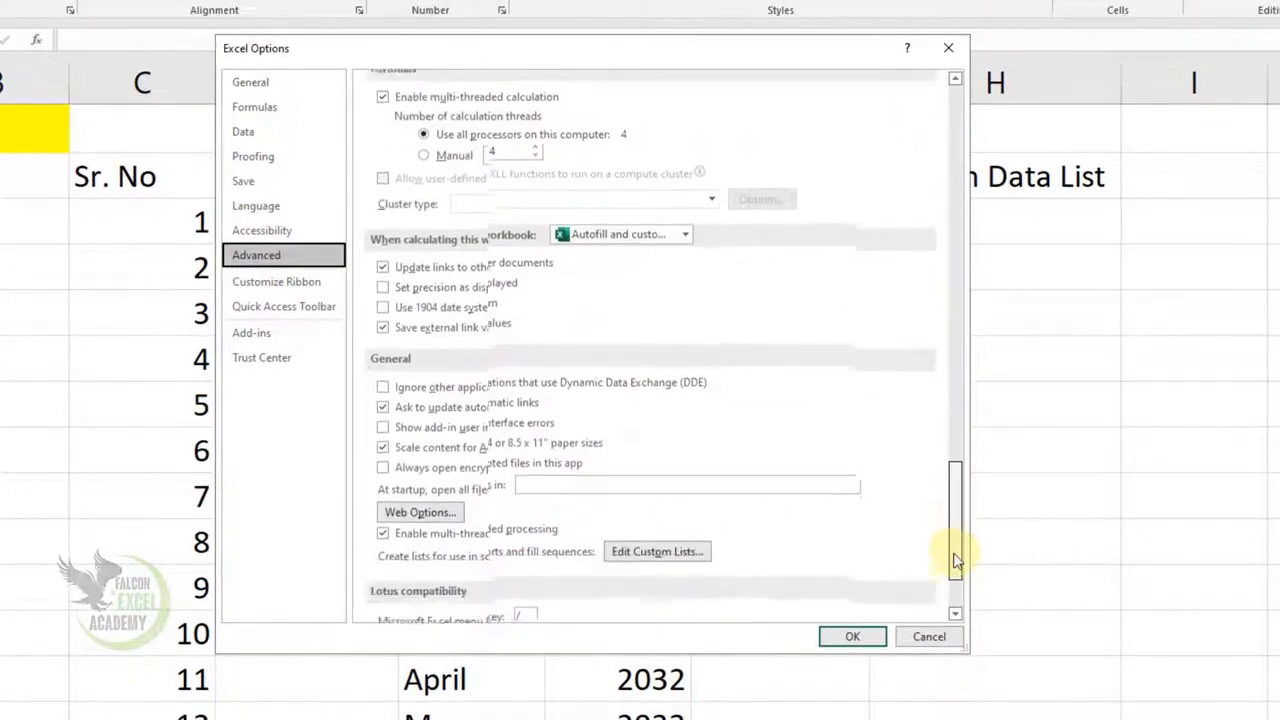
pyautogui.moveTo(955, 560); pyautogui.dragTo(957, 563)
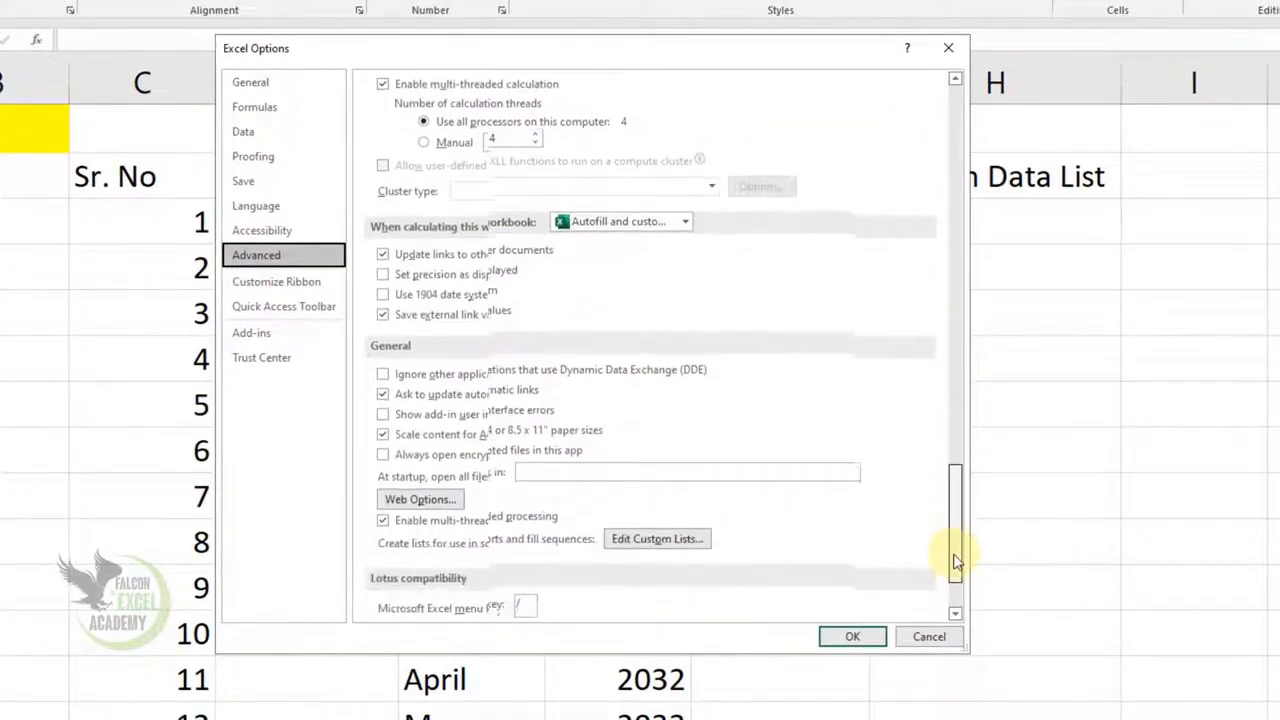
pyautogui.click(669, 550)
pyautogui.moveTo(314, 72); pyautogui.dragTo(541, 112)
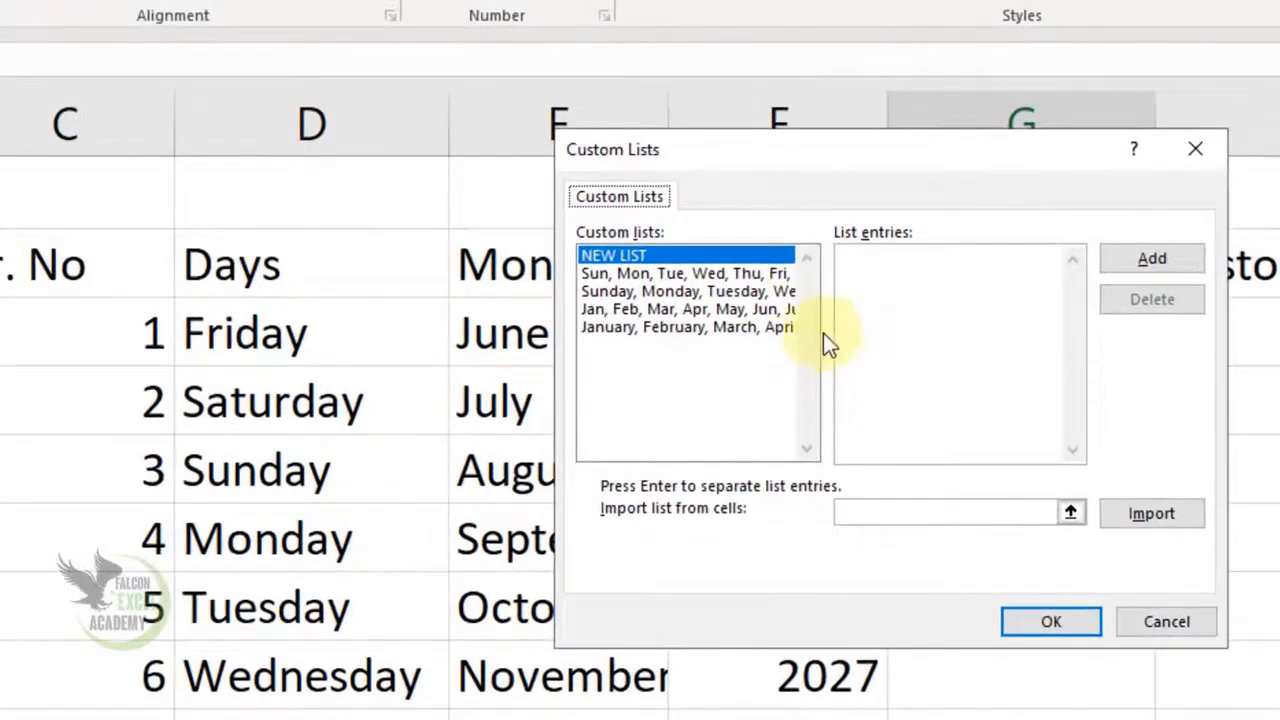
# Add a new custom list of eight comma-separated people's names and save it.
pyautogui.click(889, 288)
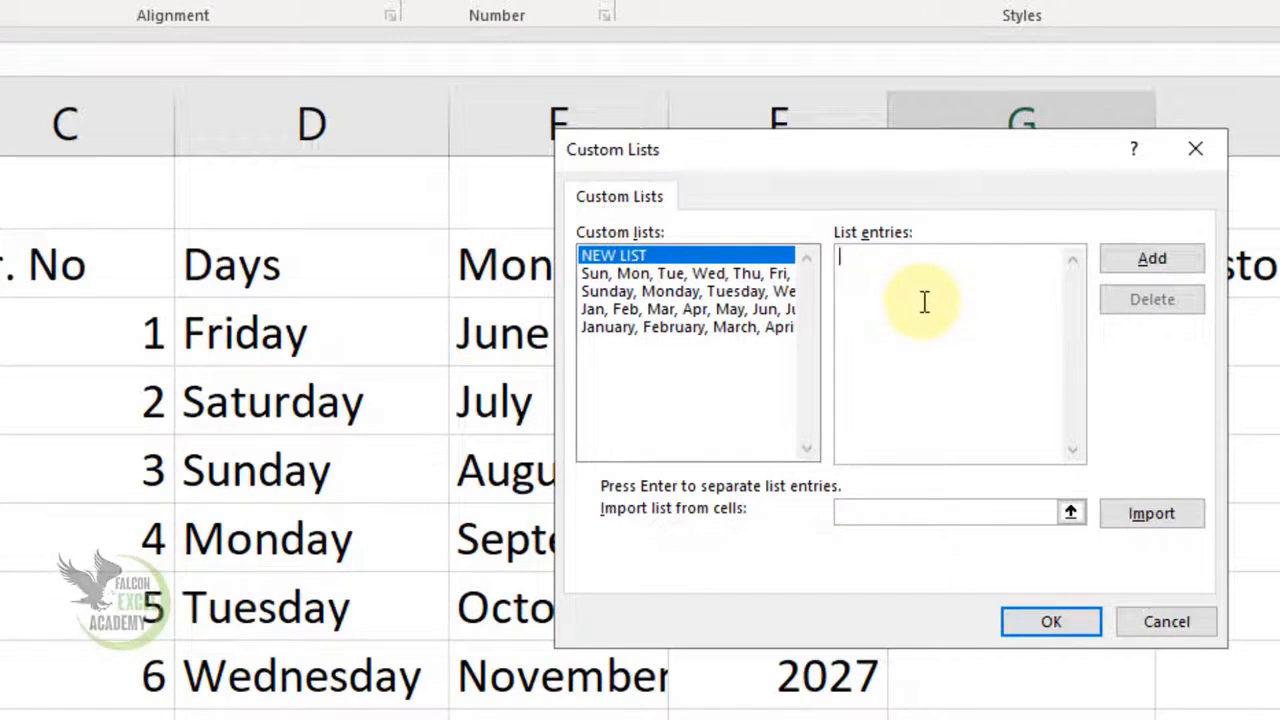
pyautogui.write('Ali Raza')
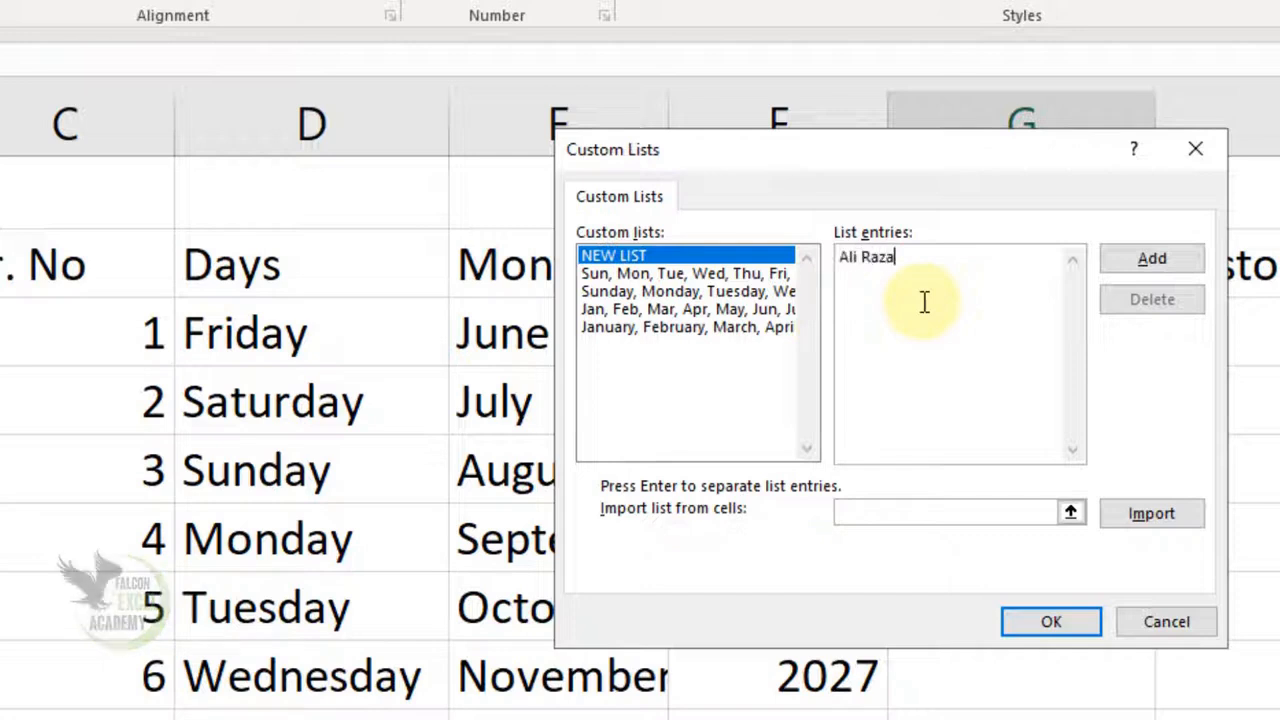
pyautogui.write(',Rash')
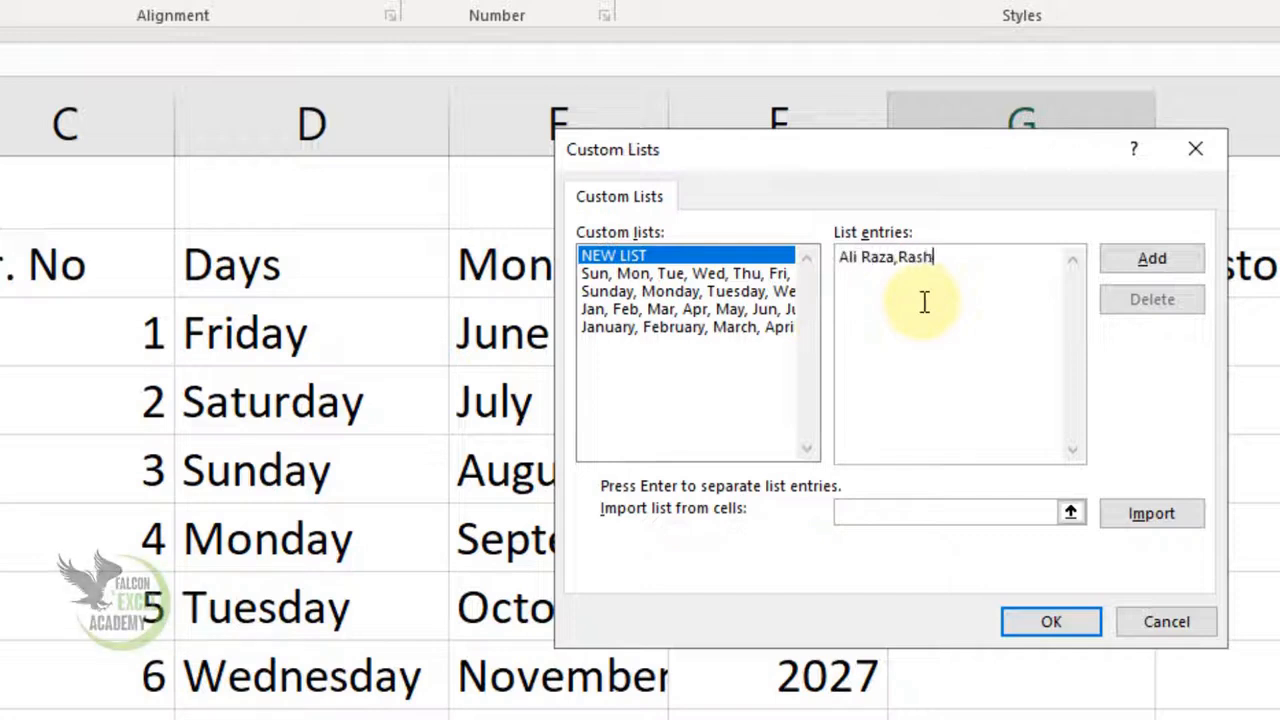
pyautogui.write('id Ali,Majid ')
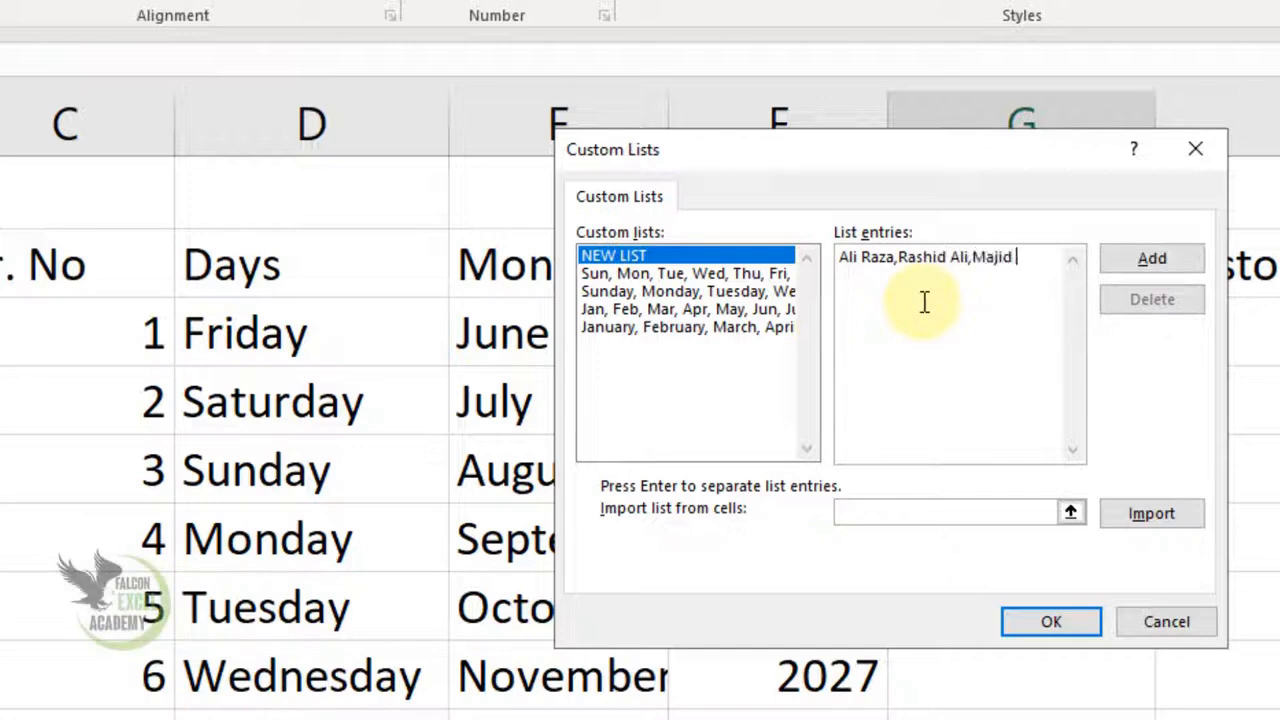
pyautogui.write('Khan,Sajid Ali,Anil')
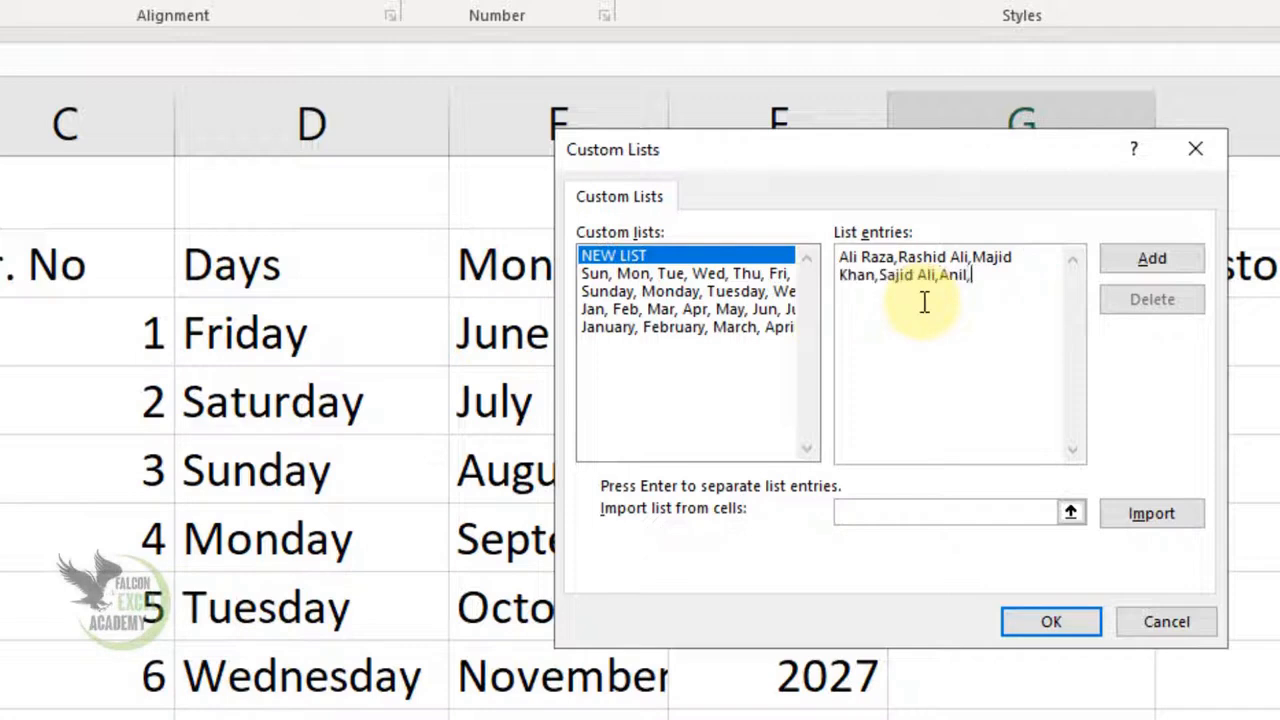
pyautogui.write(', Rocky,Sajid,')
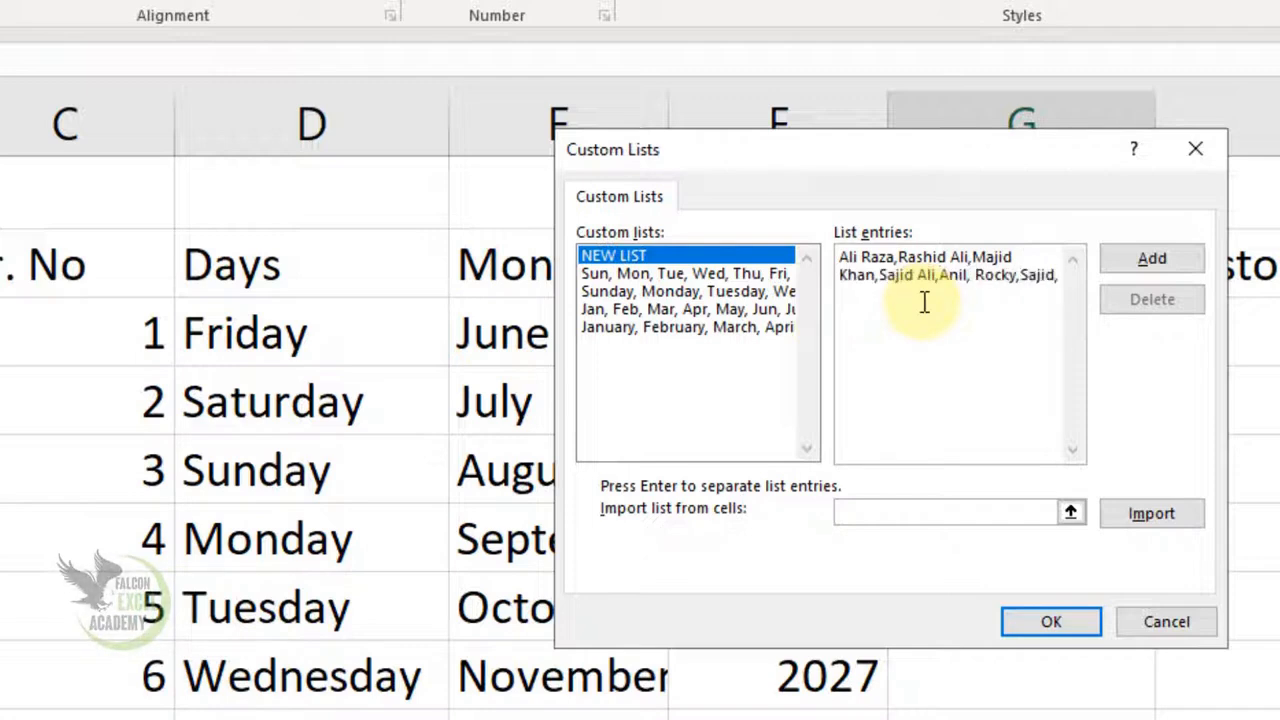
pyautogui.write('Faheem')
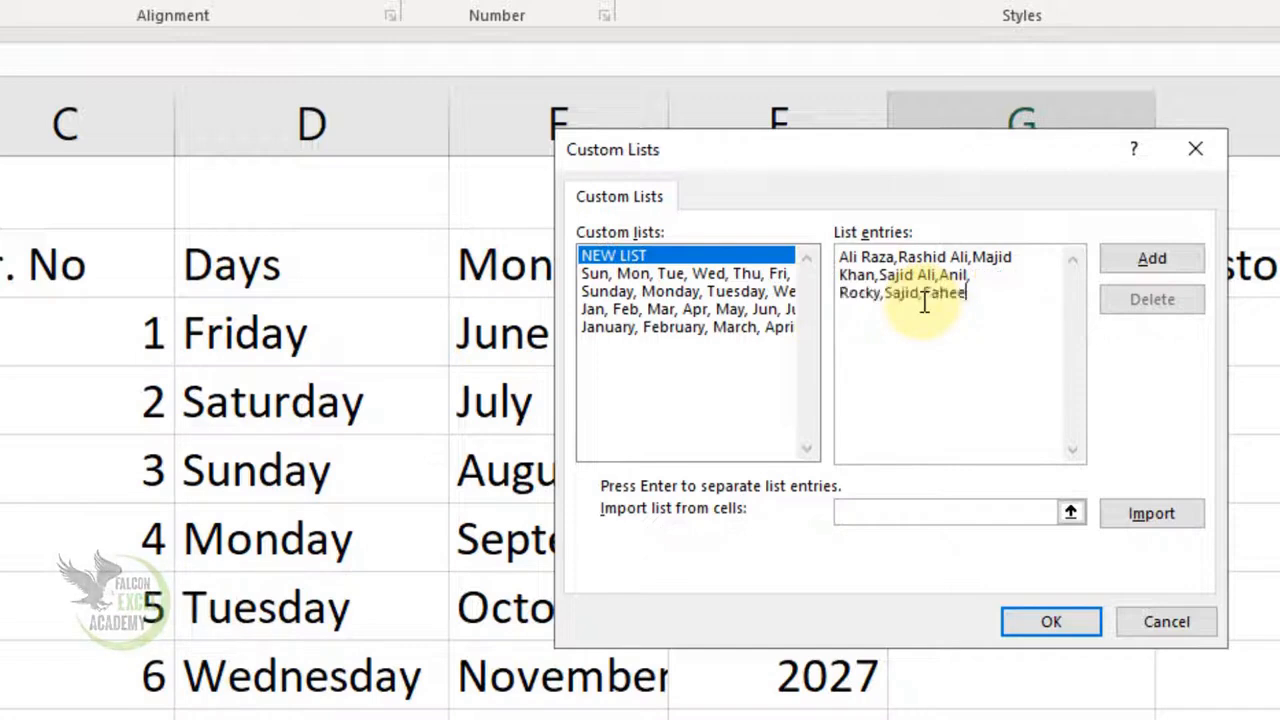
pyautogui.click(1155, 260)
pyautogui.click(1051, 620)
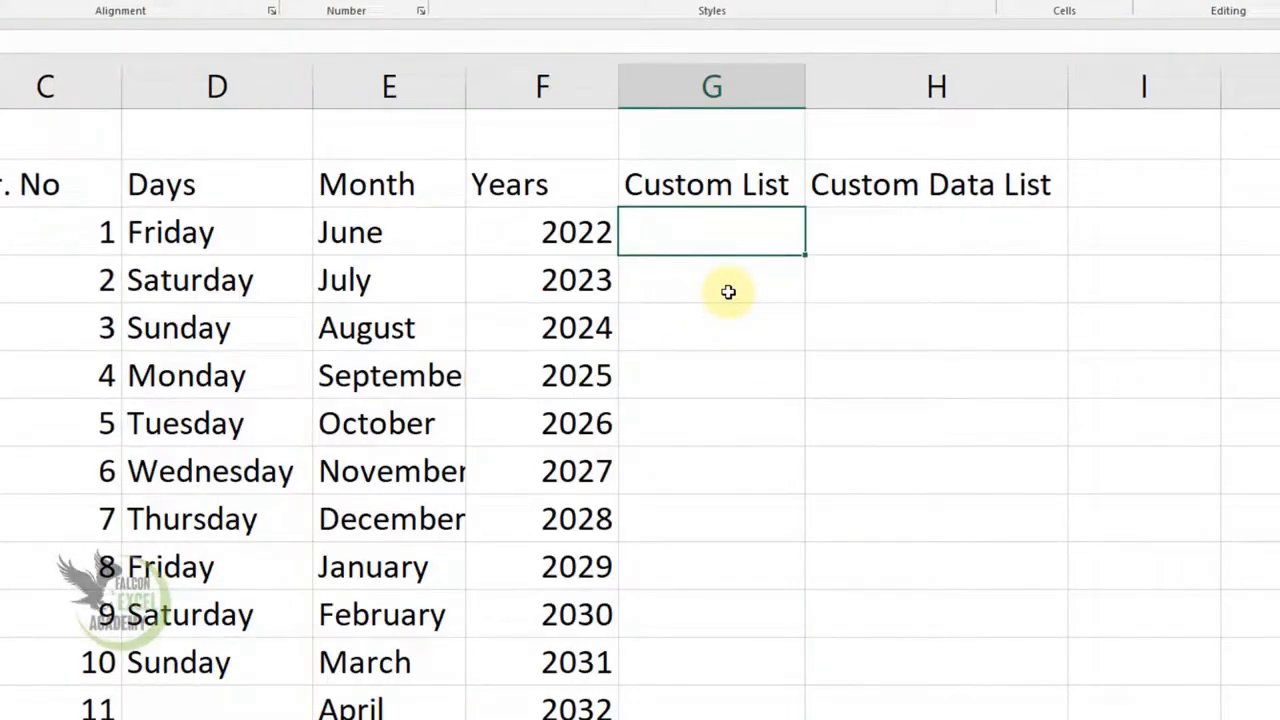
# Enter the custom list's fifth name in lower case in G3 and extend the list down to G12.
pyautogui.write('anil')
pyautogui.press('Return')
pyautogui.click(771, 229)
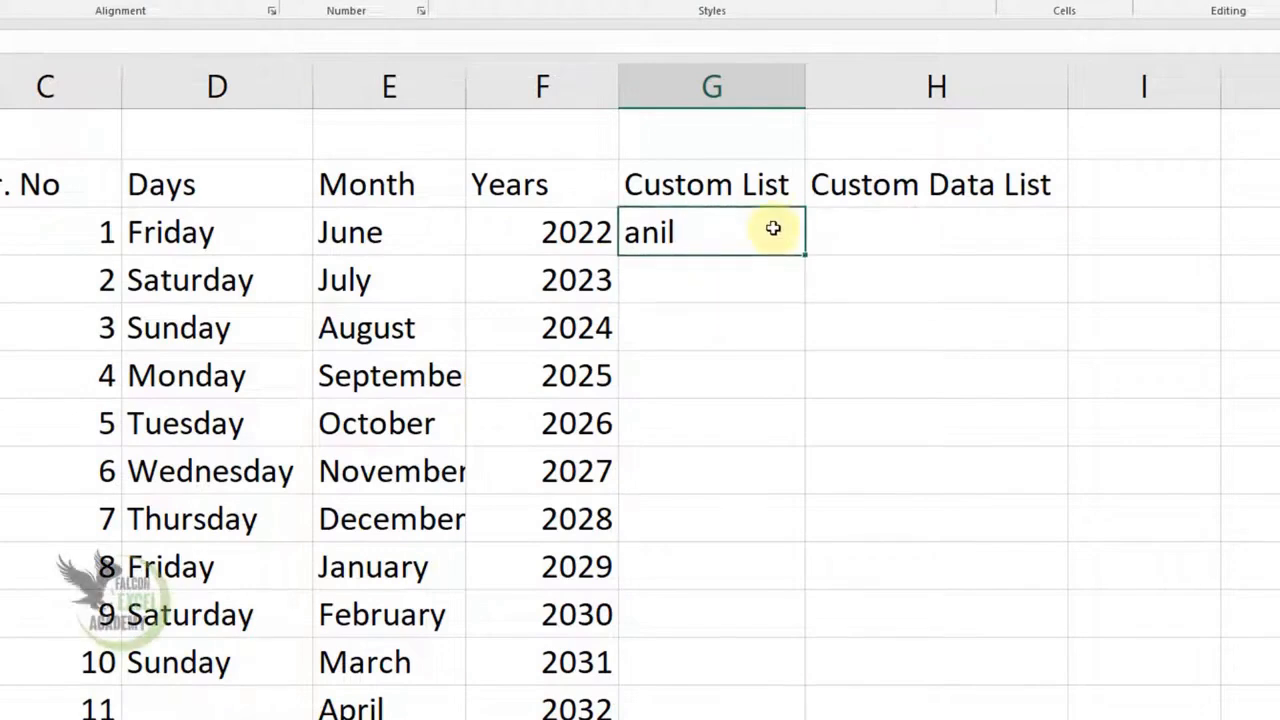
pyautogui.moveTo(806, 255); pyautogui.dragTo(756, 650)
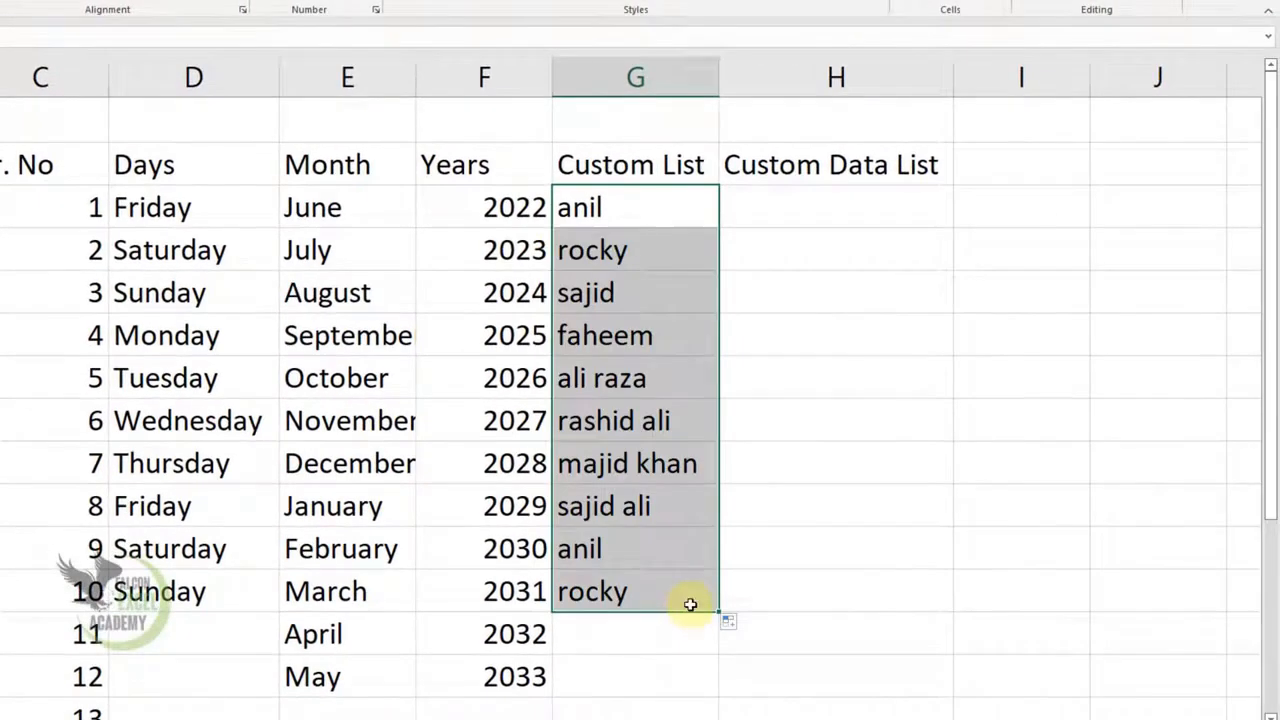
# Extend the custom list's first name from I2 down to I14, and clear the filled cells.
pyautogui.click(907, 224)
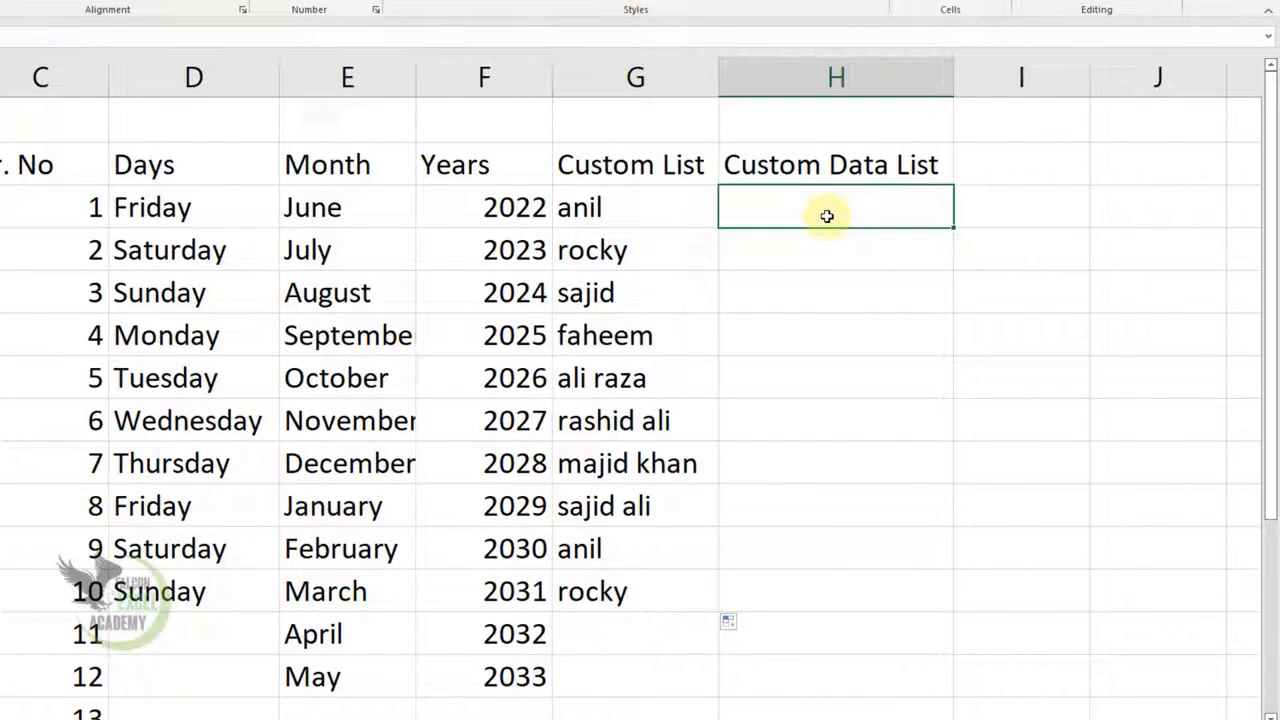
pyautogui.press('Right')
pyautogui.press('Up')
pyautogui.write('Ali ')
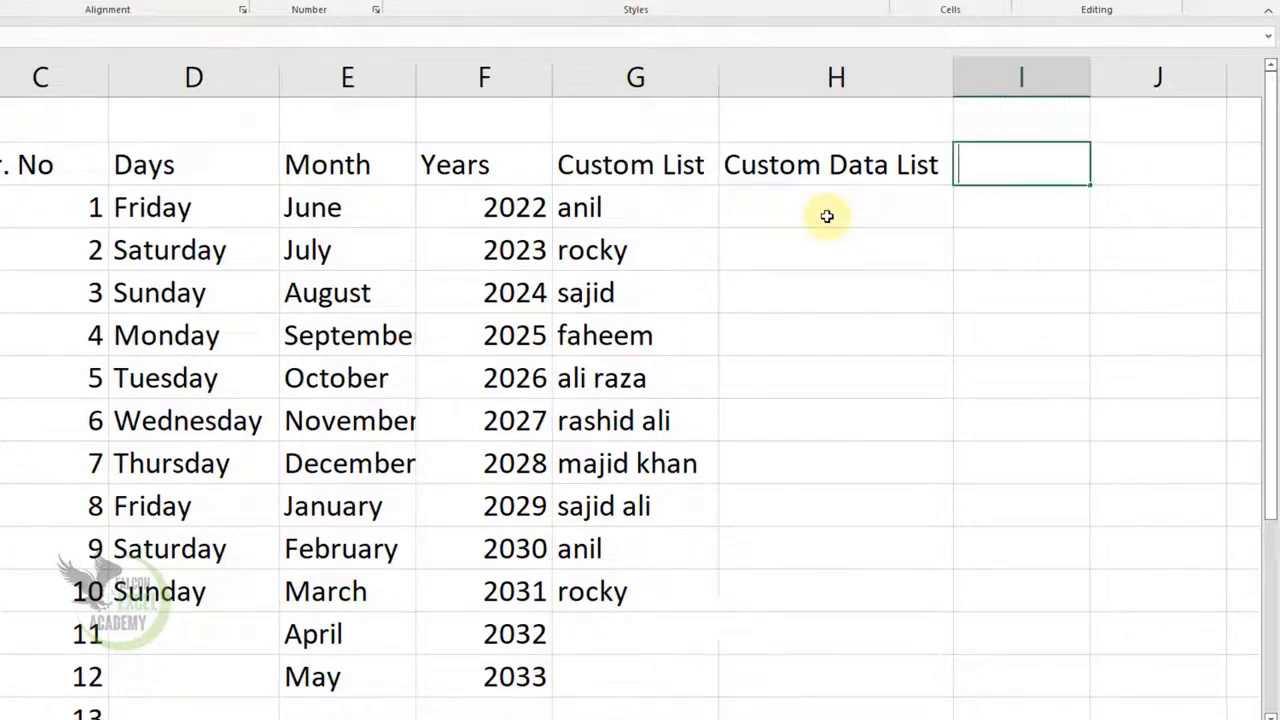
pyautogui.write('raza')
pyautogui.press('Return')
pyautogui.click(1024, 164)
pyautogui.moveTo(1089, 186); pyautogui.dragTo(1016, 696)
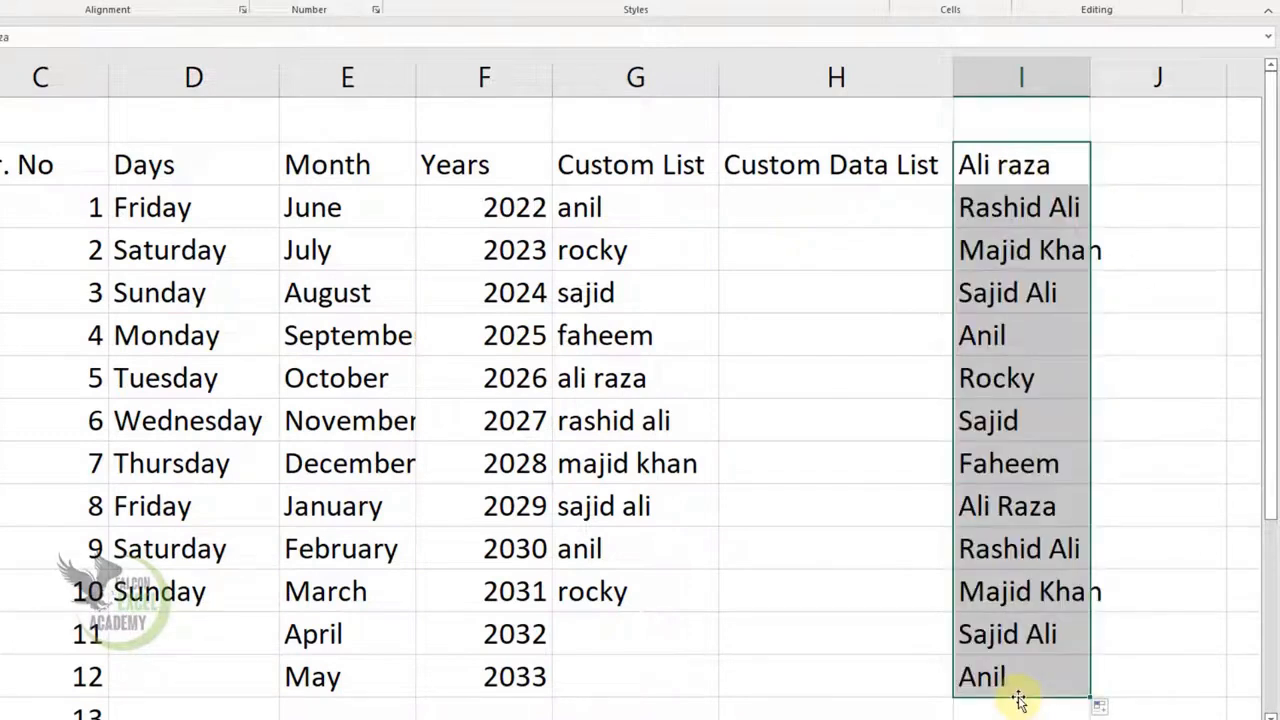
pyautogui.press('Delete')
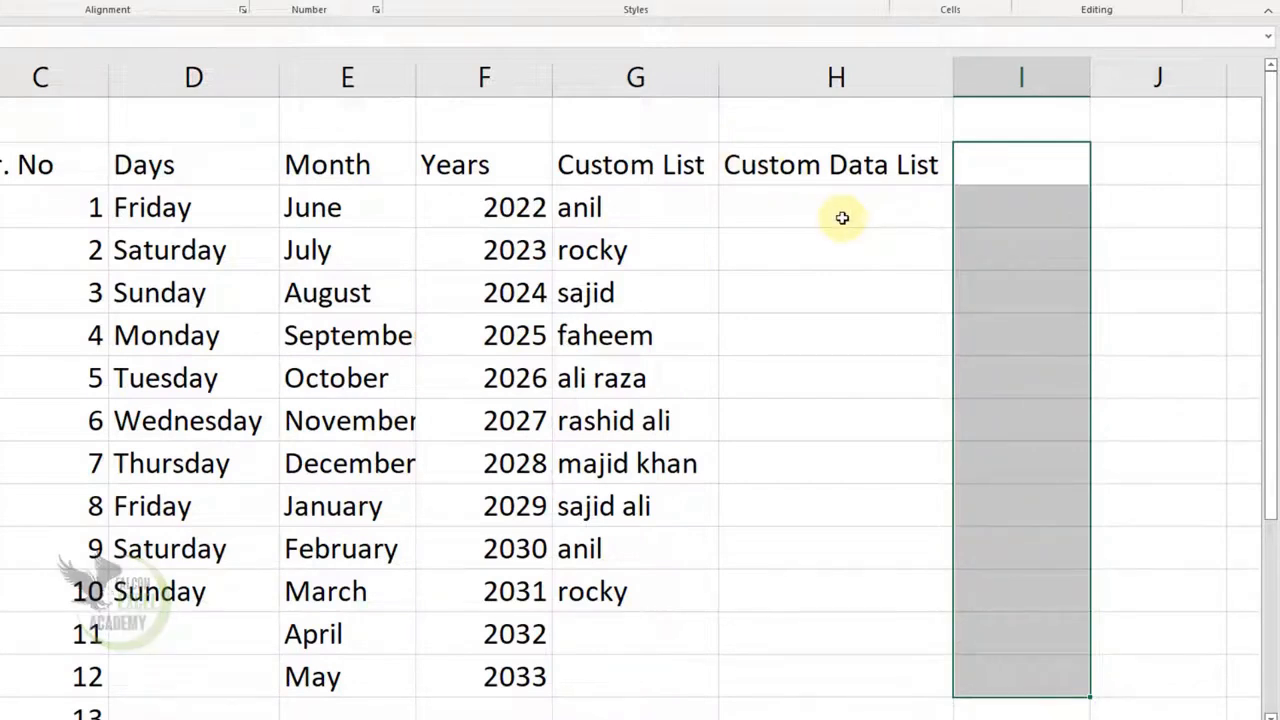
# Enter USB, Keyboard, Mouse and Monitor one below the other in cells J3 to J6.
pyautogui.click(893, 216)
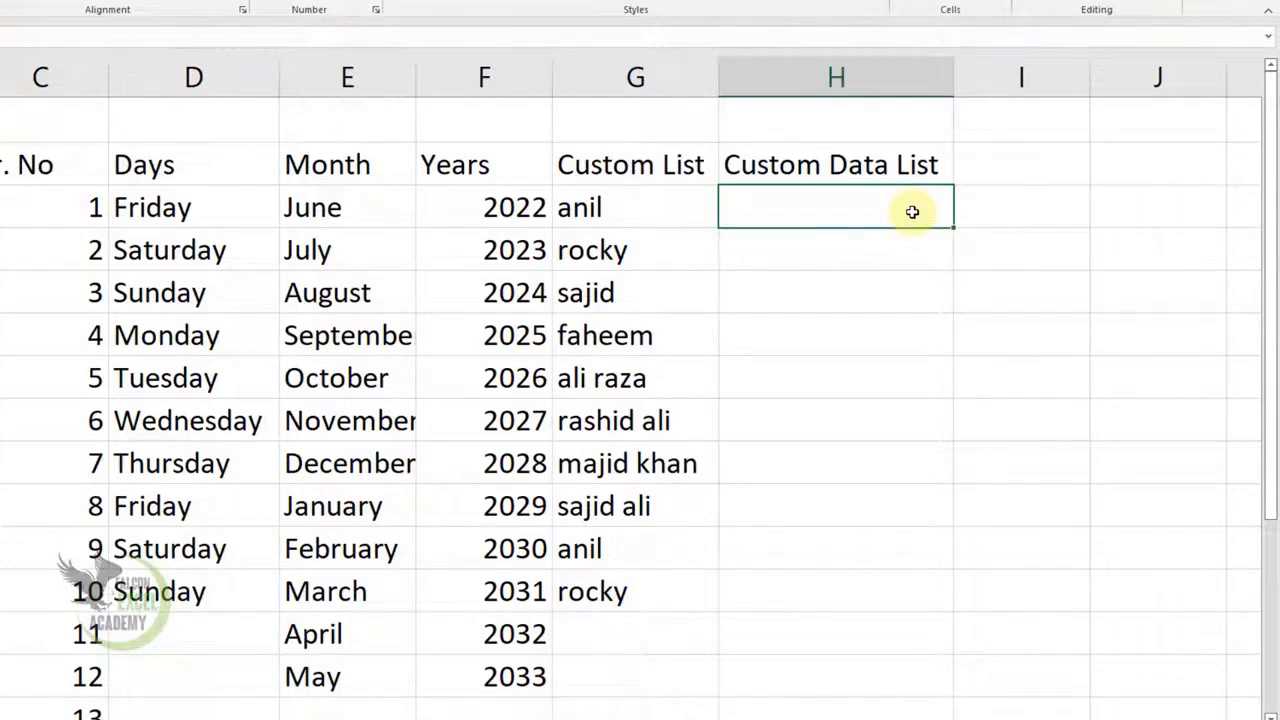
pyautogui.click(1194, 215)
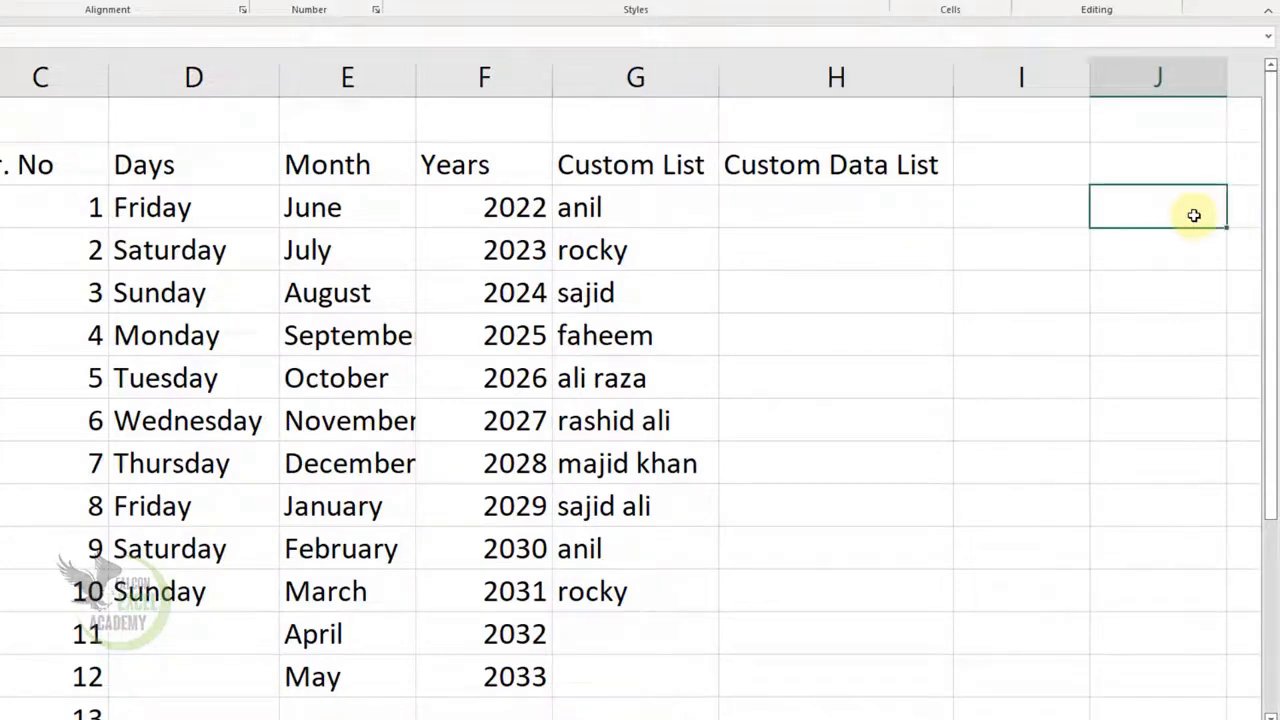
pyautogui.write('USB')
pyautogui.press('Return')
pyautogui.write('Keyboard')
pyautogui.press('Return')
pyautogui.write('Mouse')
pyautogui.press('Return')
pyautogui.write('Mo')
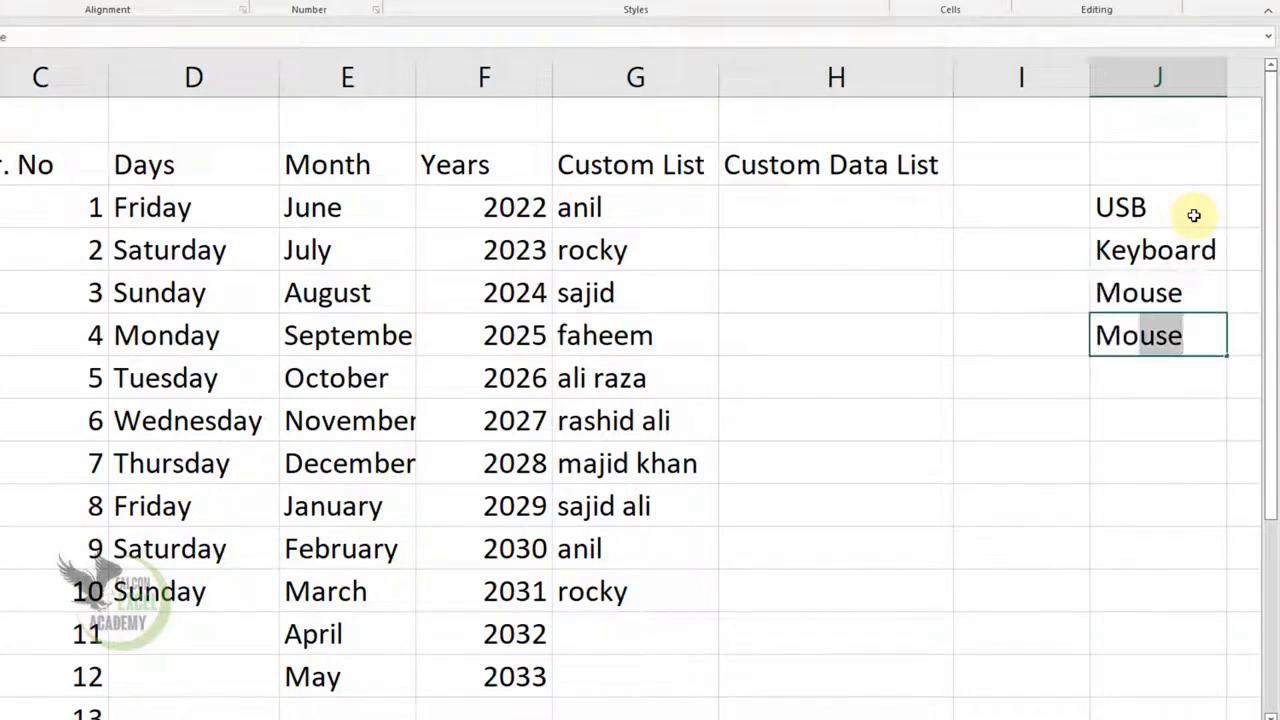
pyautogui.write('nitor')
pyautogui.press('Return')
# Continue the item list with LCD, LED, Hard Drive and Laptop in cells J7 to J10.
pyautogui.write('LC')
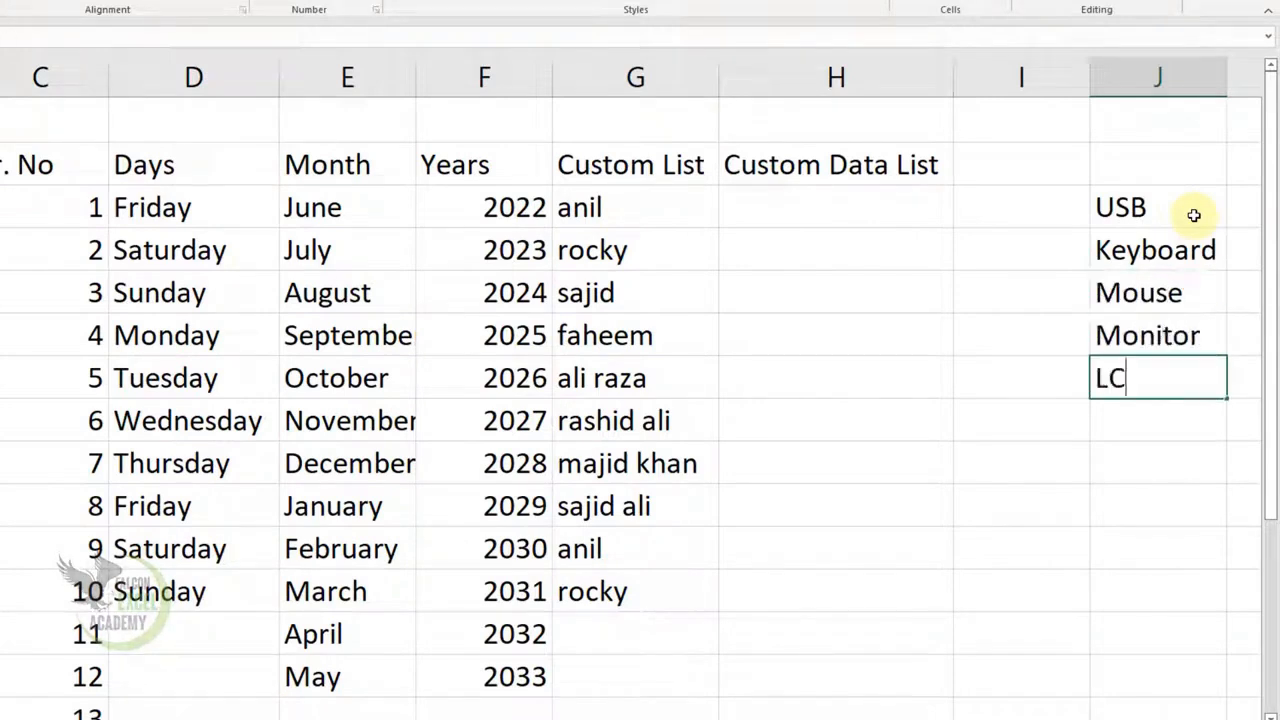
pyautogui.write('D')
pyautogui.press('Return')
pyautogui.write('LED')
pyautogui.press('Return')
pyautogui.write('Hard Drive')
pyautogui.press('Return')
pyautogui.write('LAp')
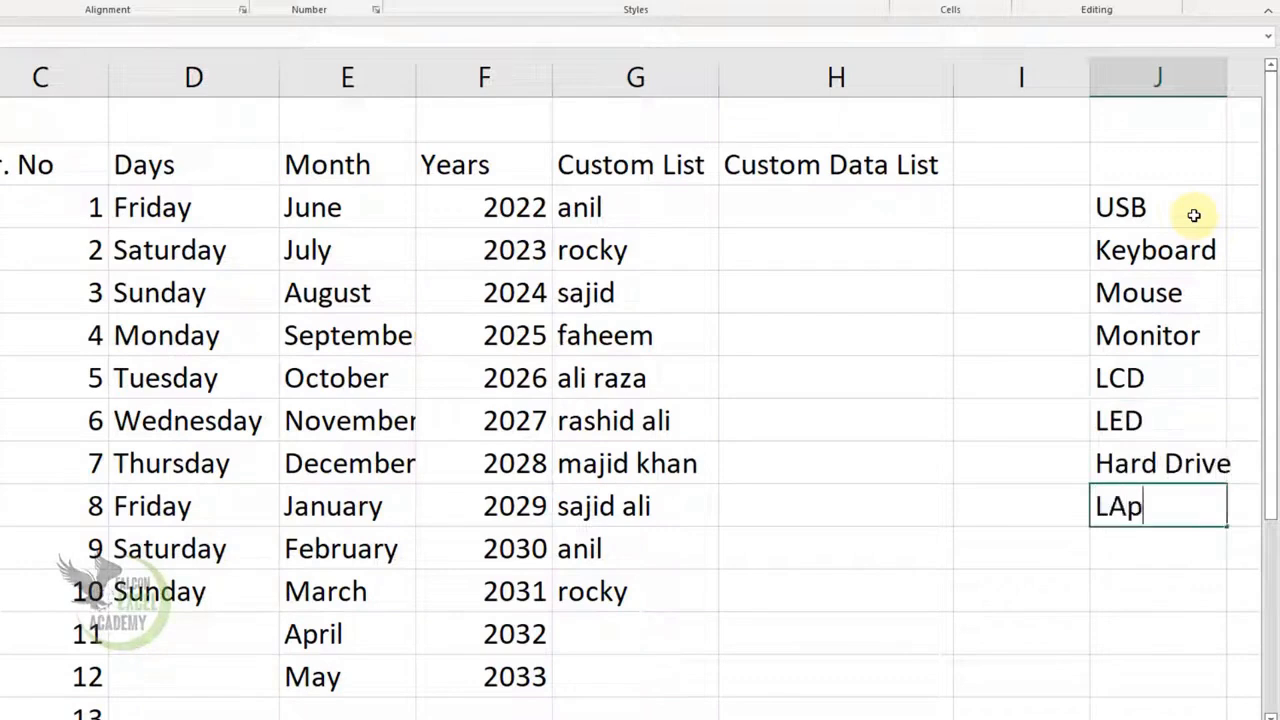
pyautogui.write('t')
pyautogui.press('BackSpace')
pyautogui.press('BackSpace')
pyautogui.press('BackSpace')
pyautogui.write('apto')
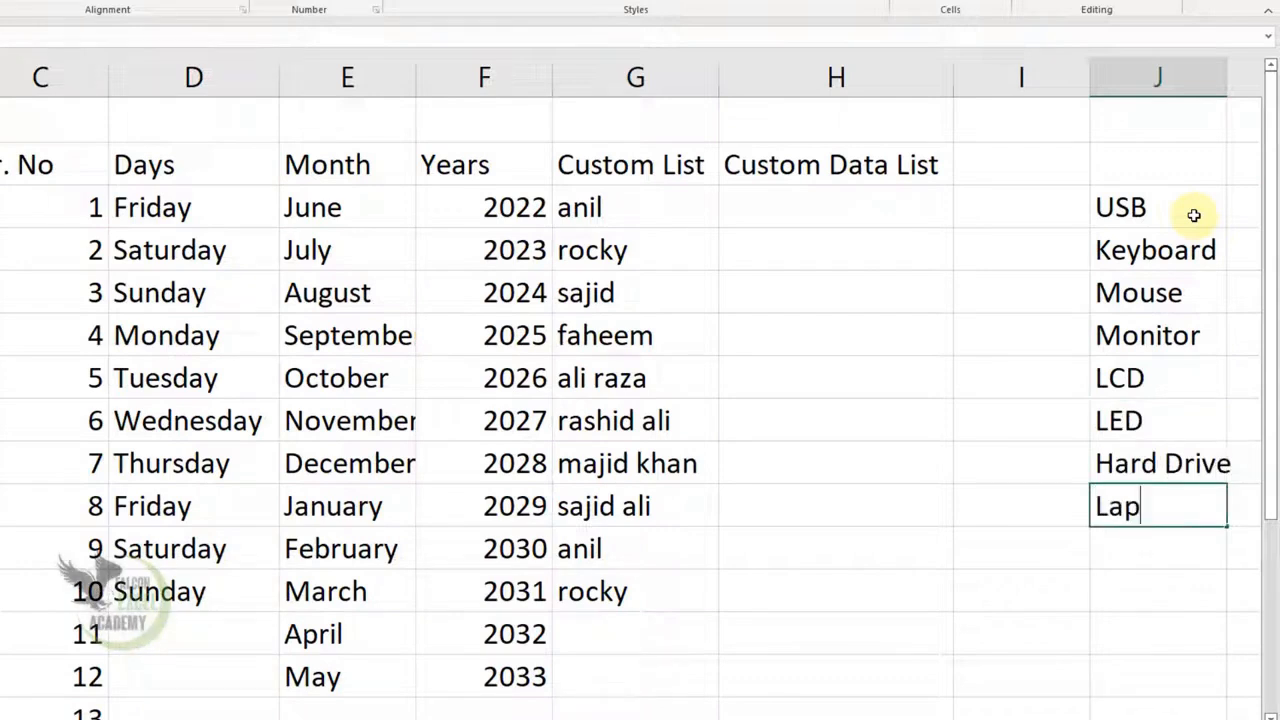
pyautogui.write('p')
pyautogui.press('Return')
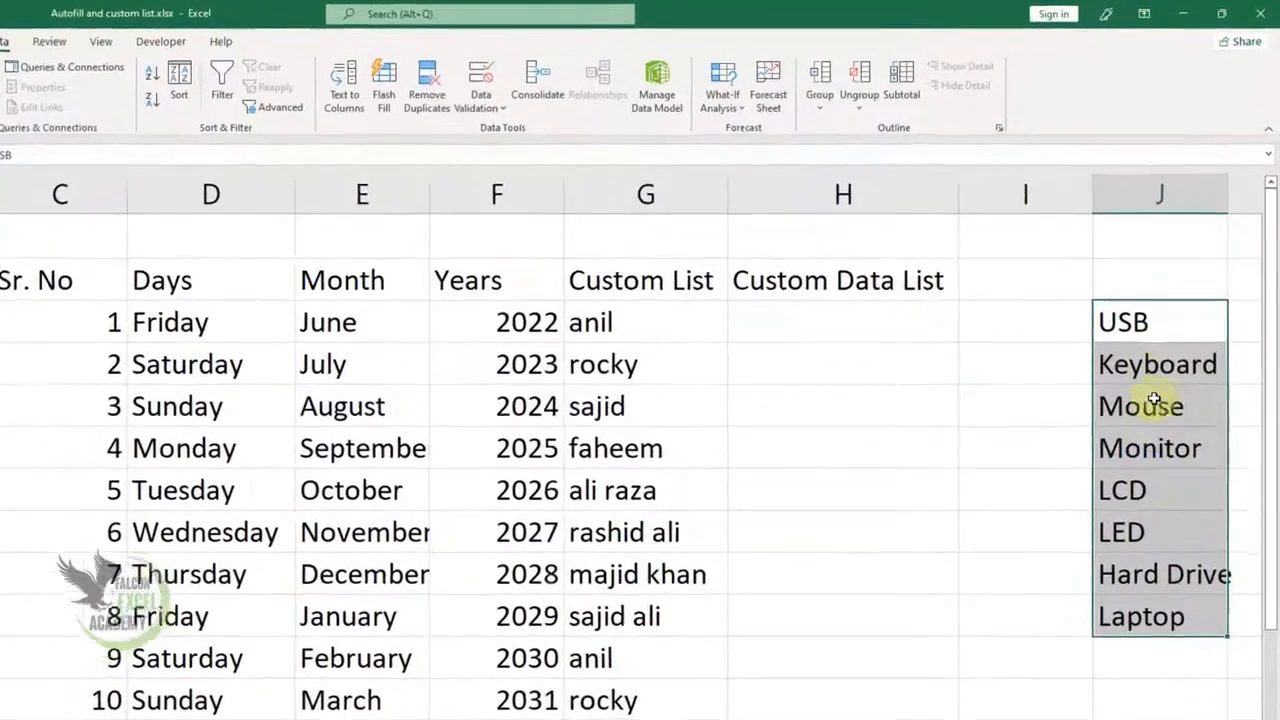
# Name the item list range J3:J10 "items" and reselect the range to check its name.
pyautogui.moveTo(1157, 211); pyautogui.dragTo(1150, 506)
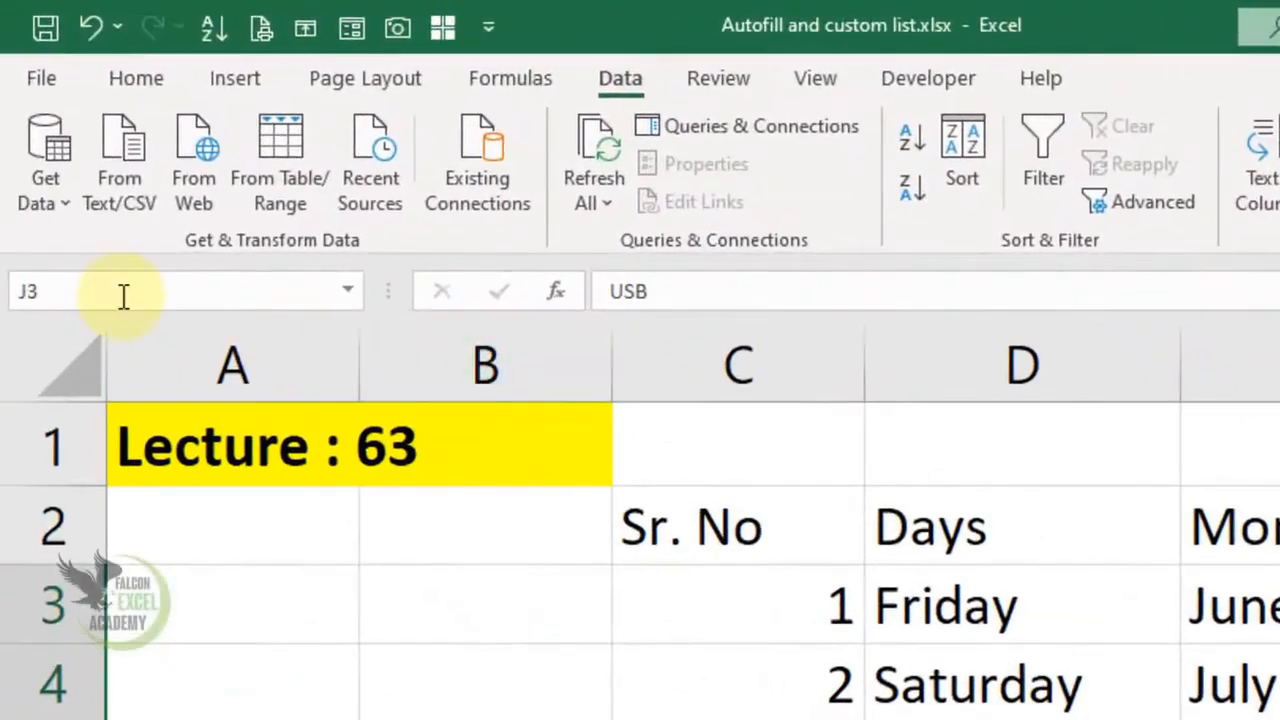
pyautogui.click(123, 292)
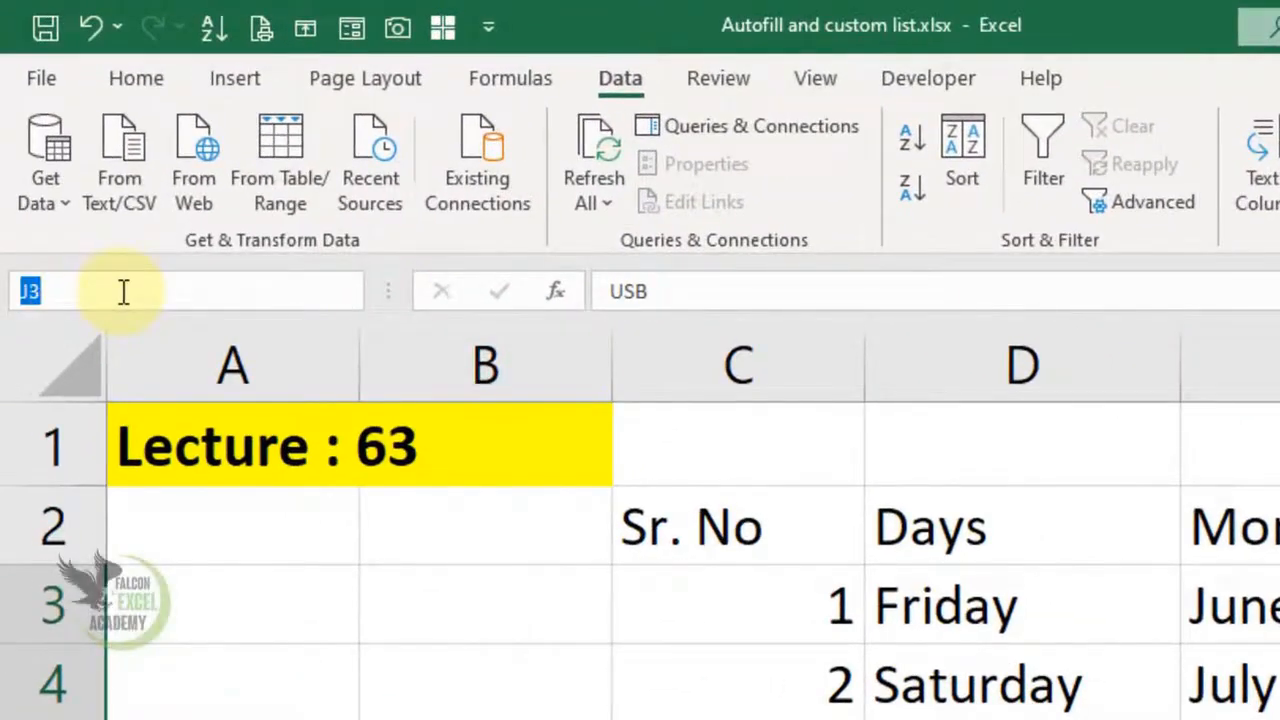
pyautogui.write('items')
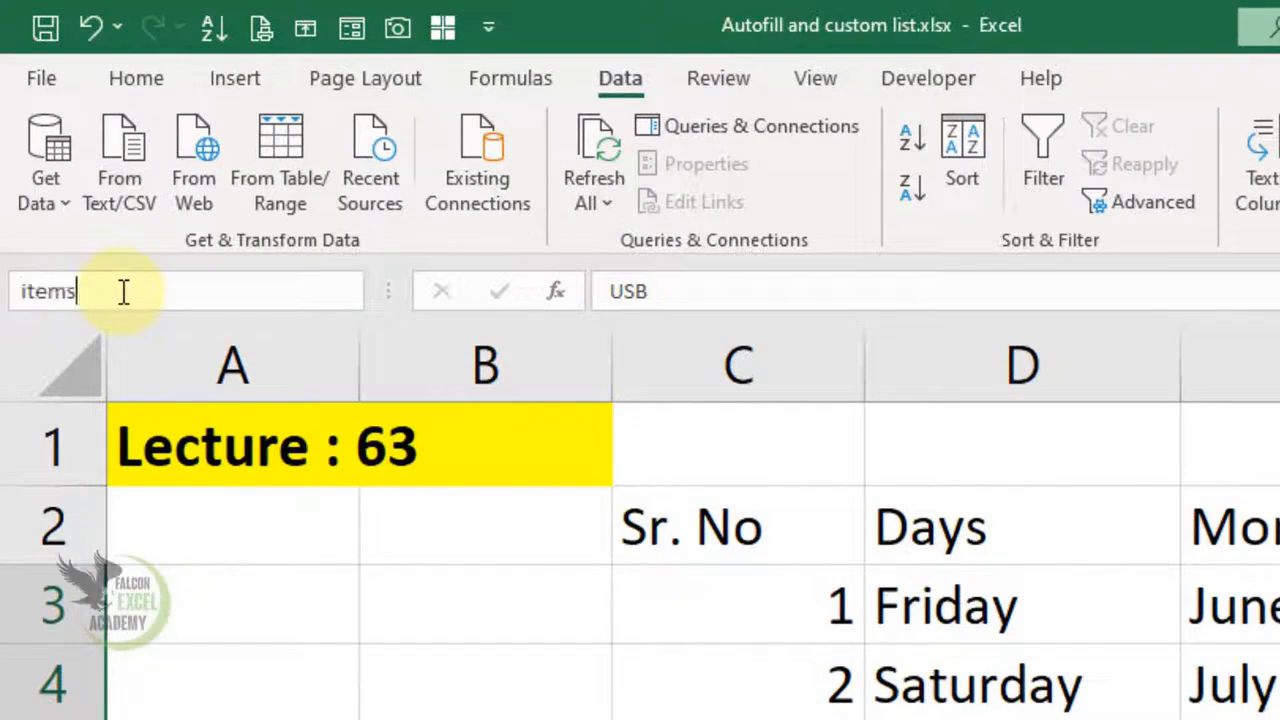
pyautogui.press('Return')
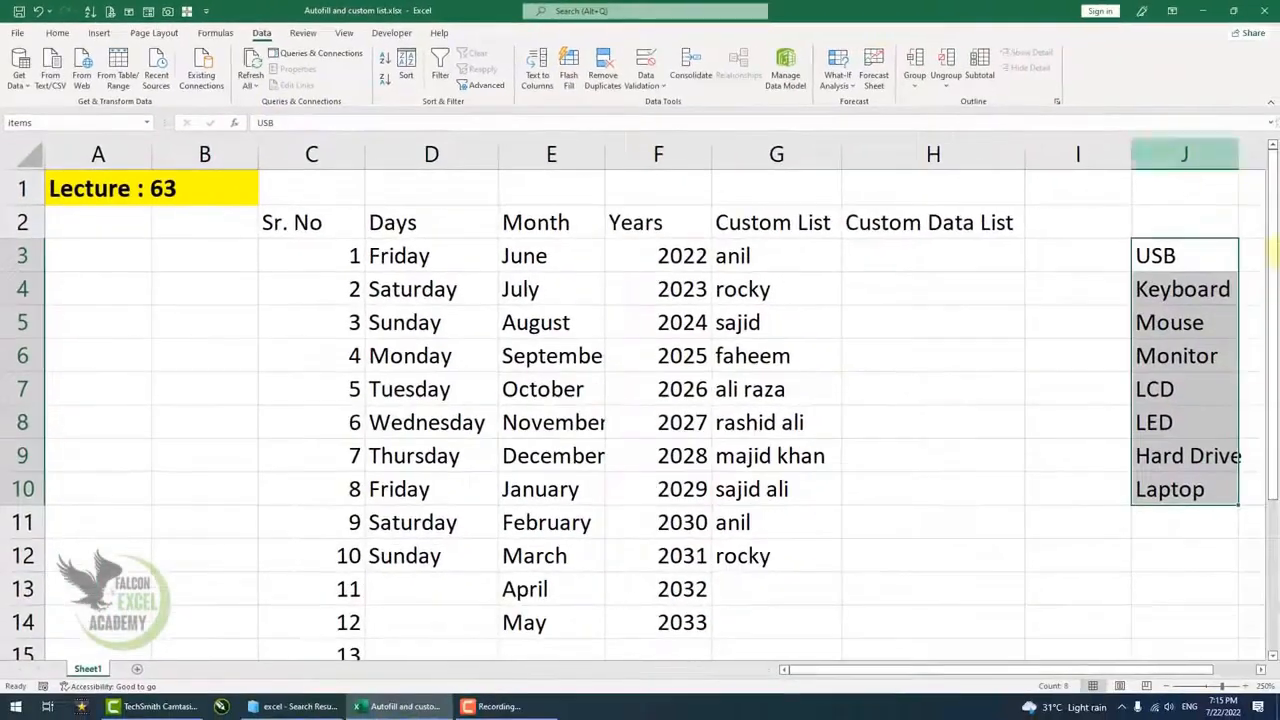
pyautogui.click(1193, 356)
pyautogui.moveTo(1183, 265); pyautogui.dragTo(1171, 489)
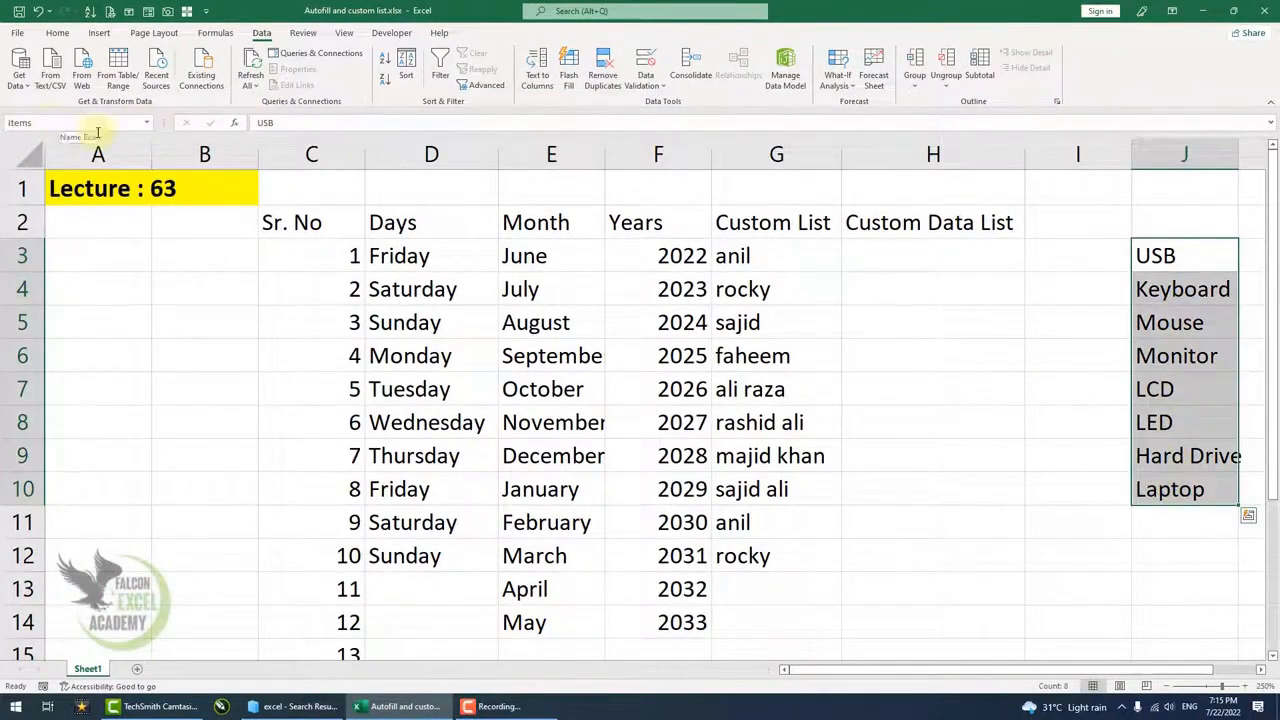
# Apply data validation to H3 that allows a List with the source =items.
pyautogui.click(918, 257)
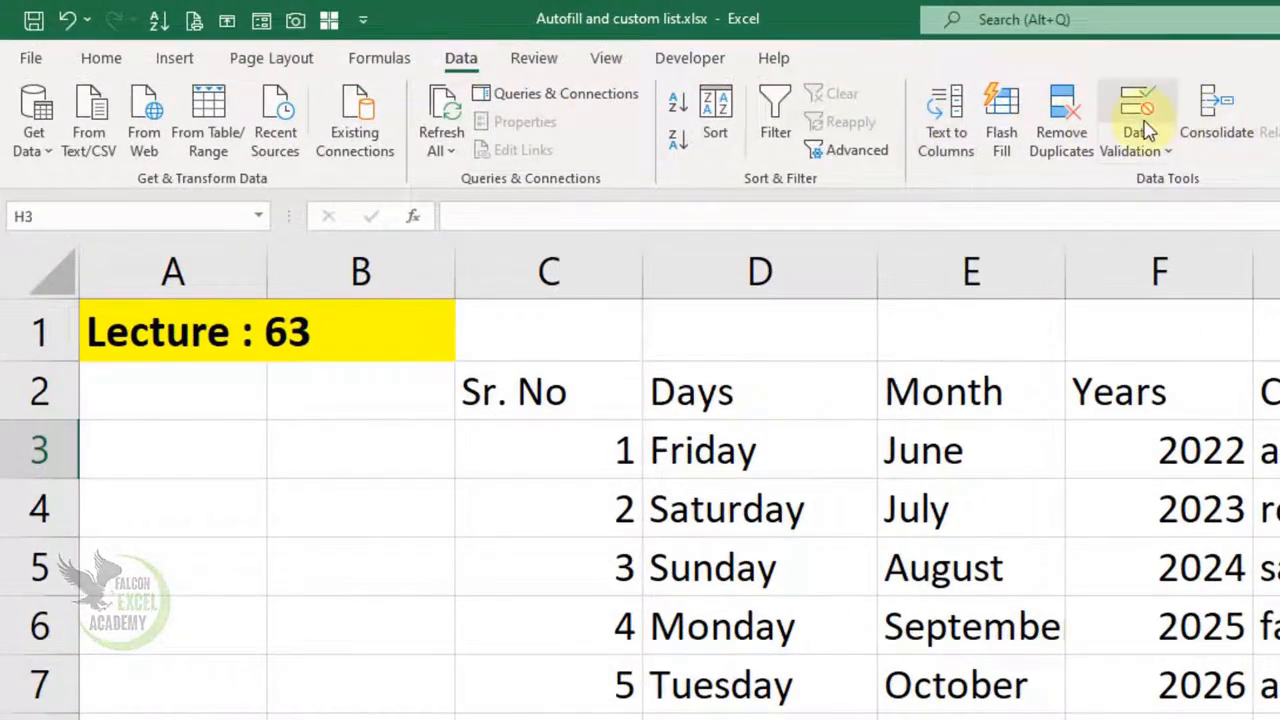
pyautogui.click(1072, 130)
pyautogui.click(950, 461)
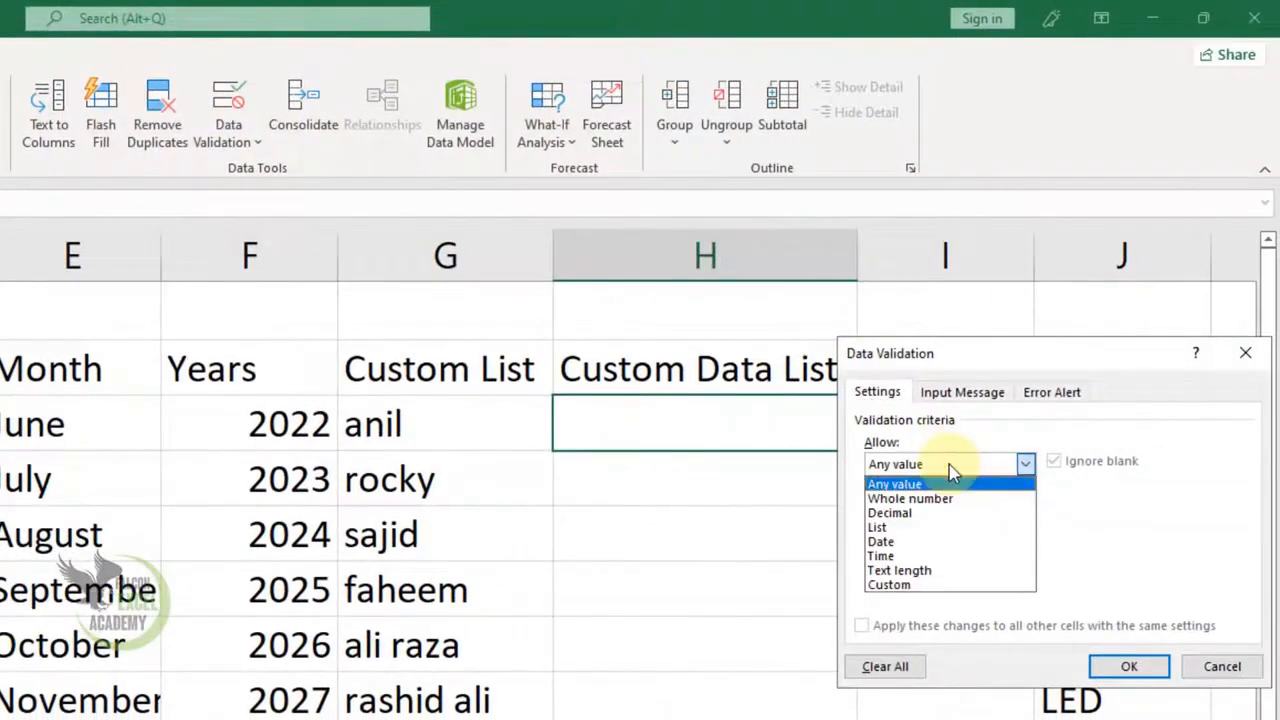
pyautogui.click(895, 527)
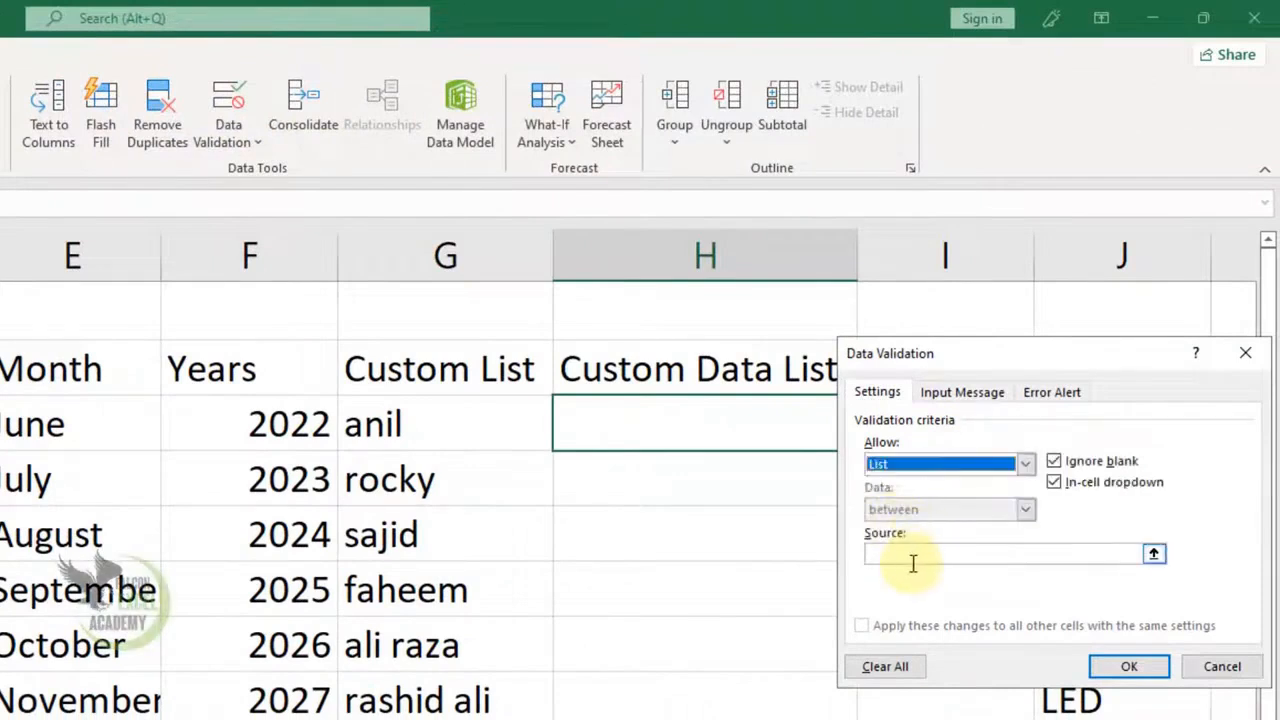
pyautogui.click(913, 553)
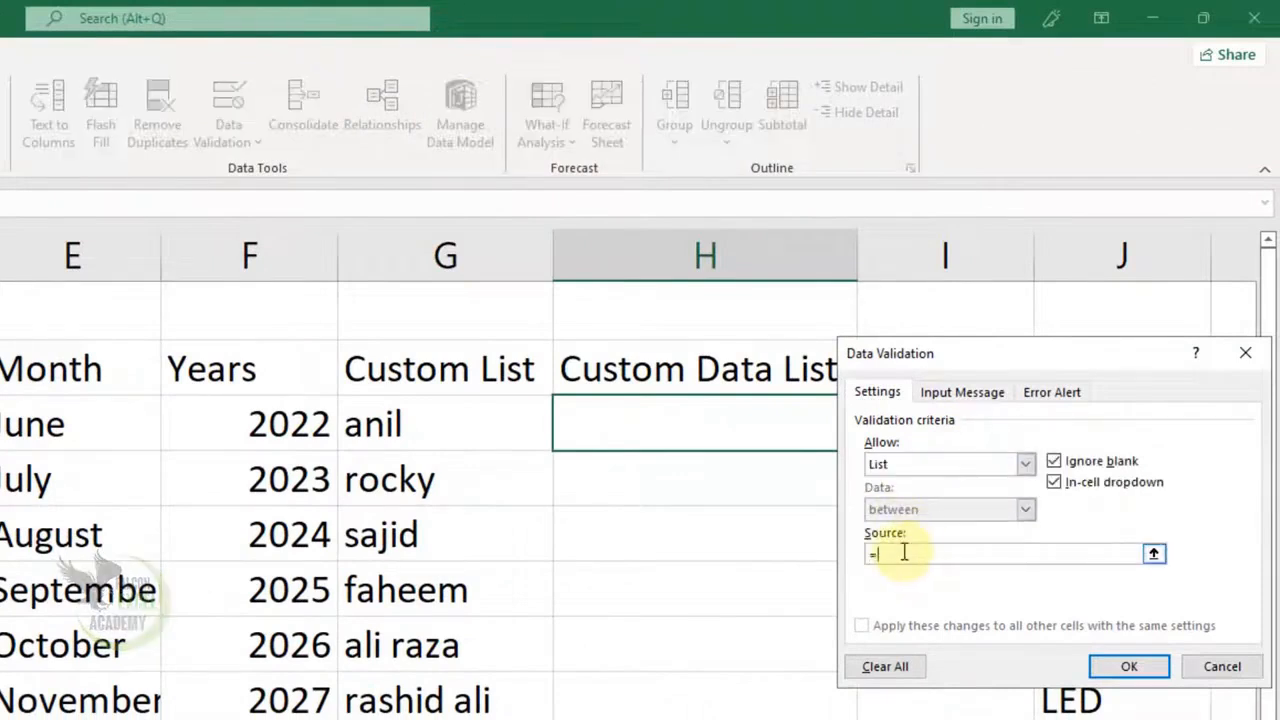
pyautogui.write('=items')
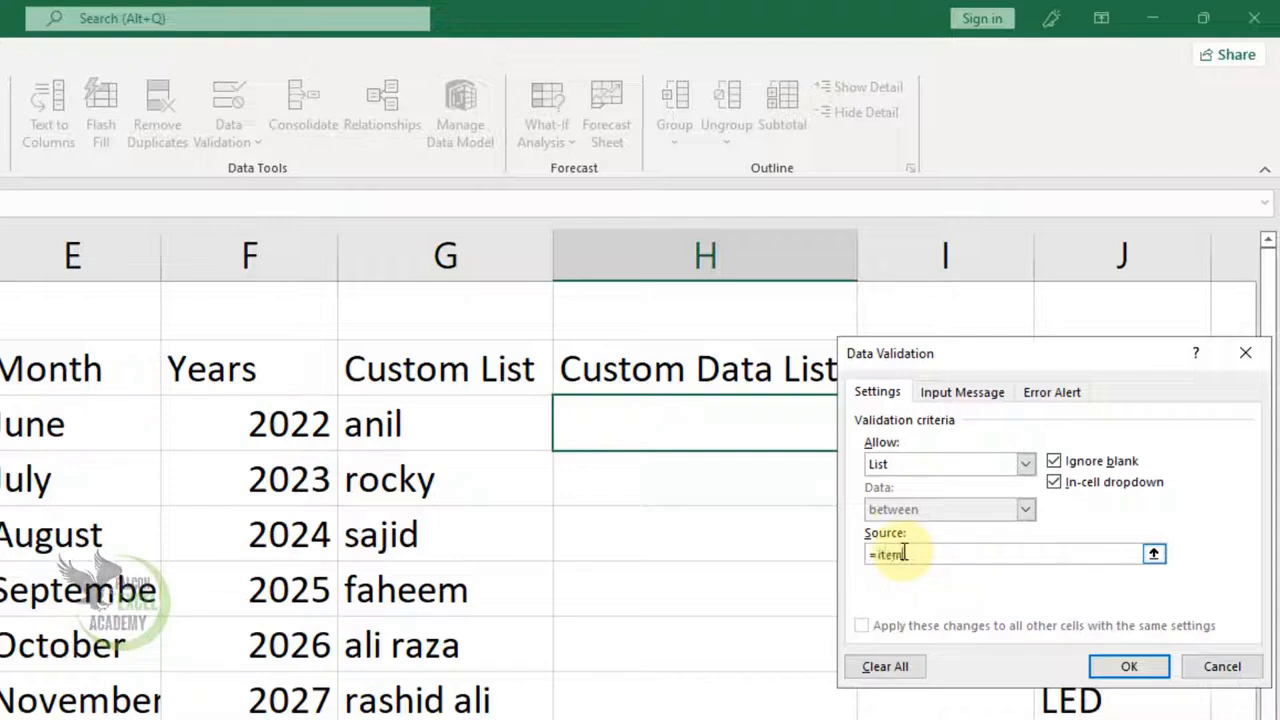
pyautogui.click(1128, 668)
# Try H3's dropdown list by choosing Monitor, and clear the cell.
pyautogui.click(826, 581)
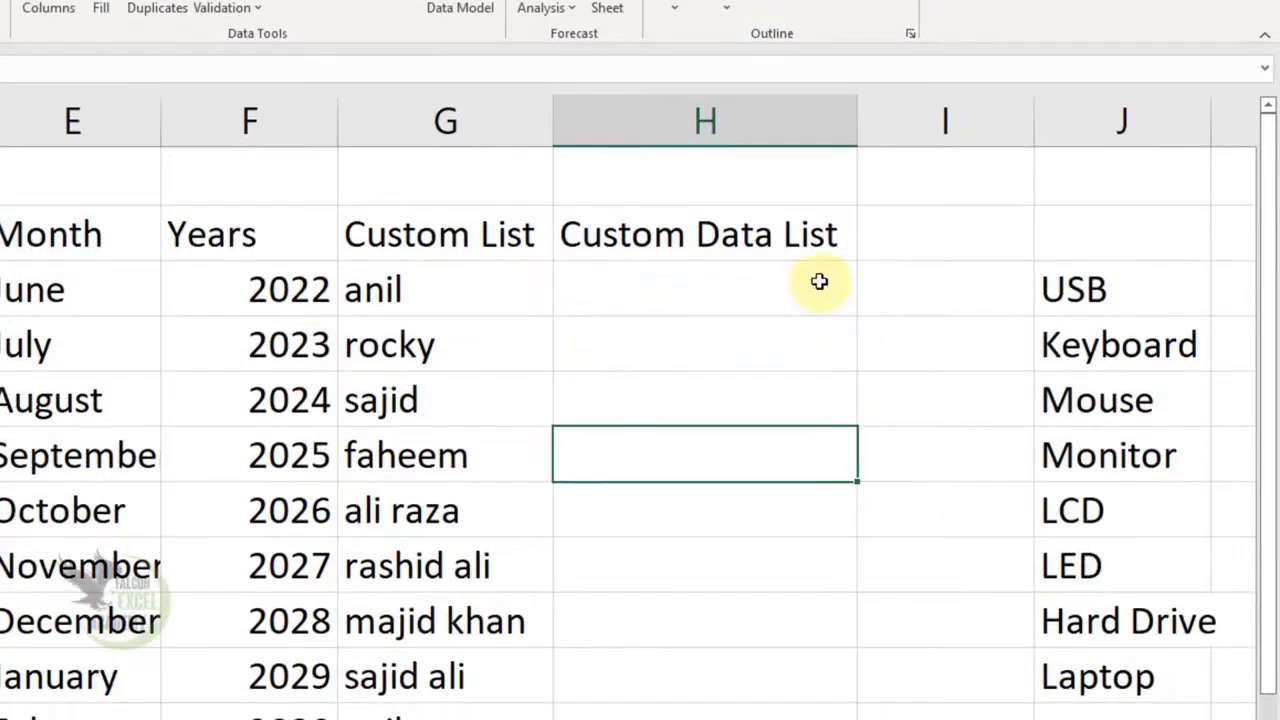
pyautogui.click(819, 281)
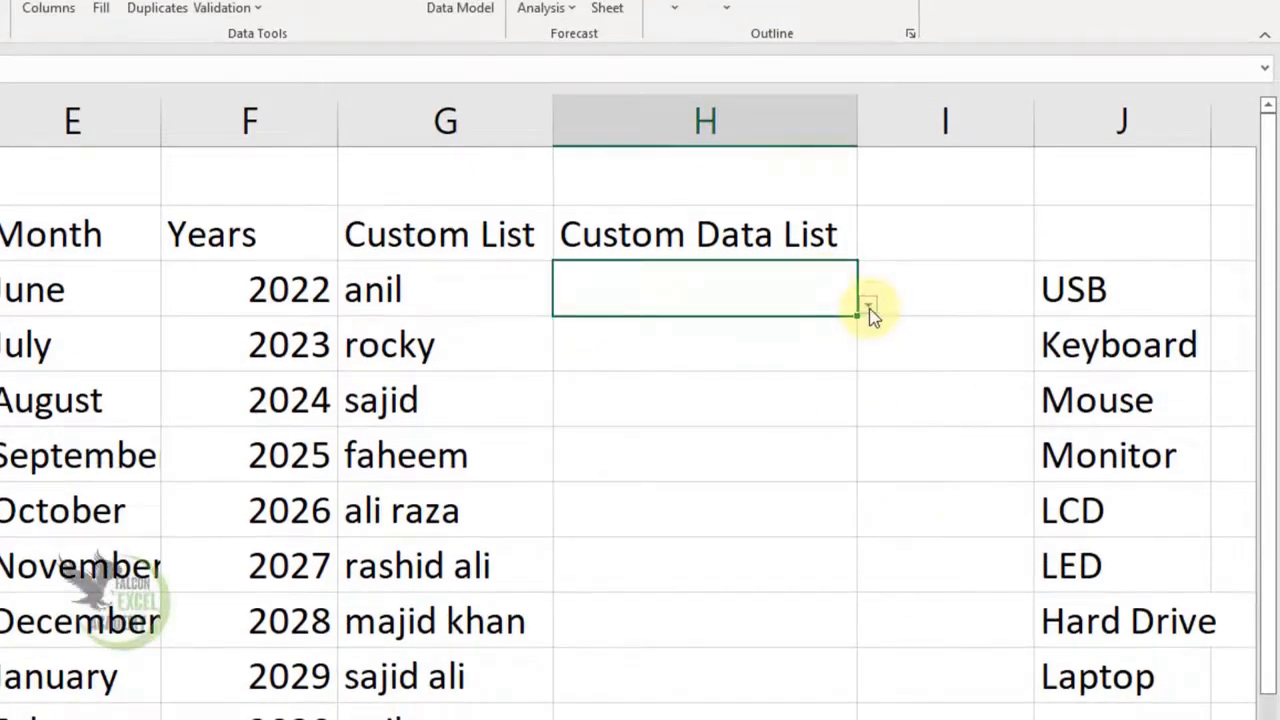
pyautogui.click(867, 304)
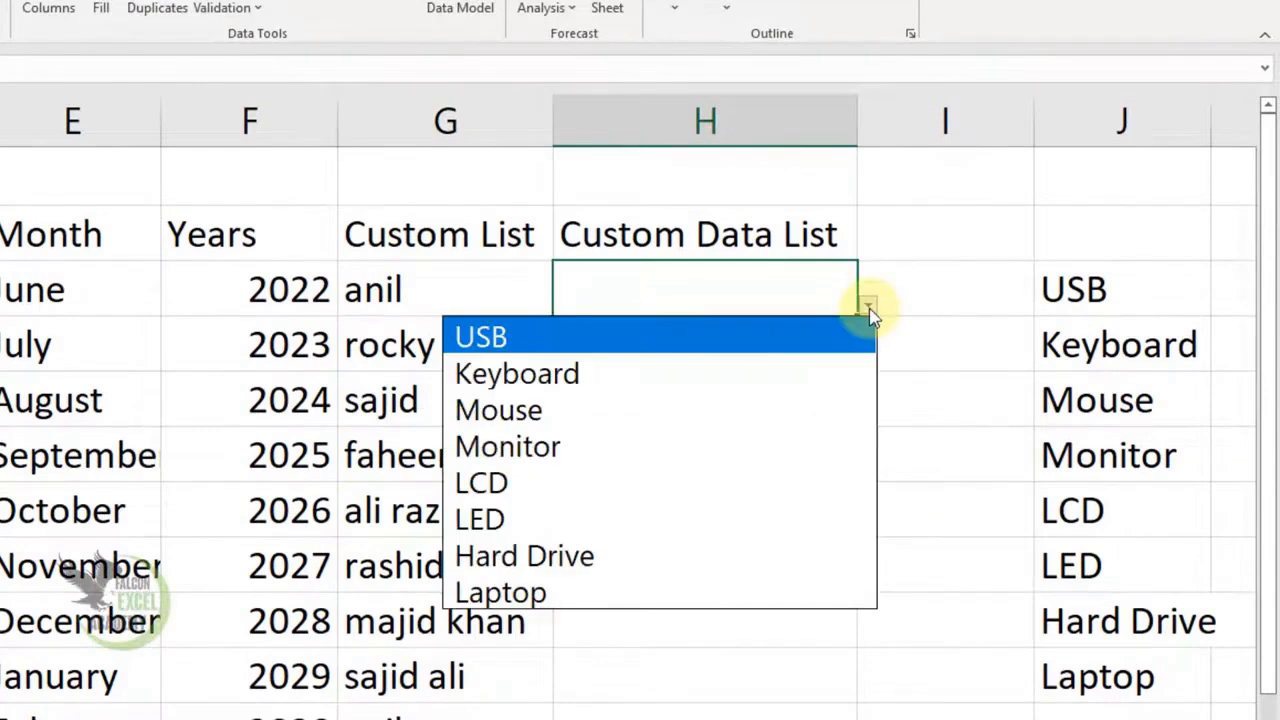
pyautogui.click(578, 450)
pyautogui.press('Delete')
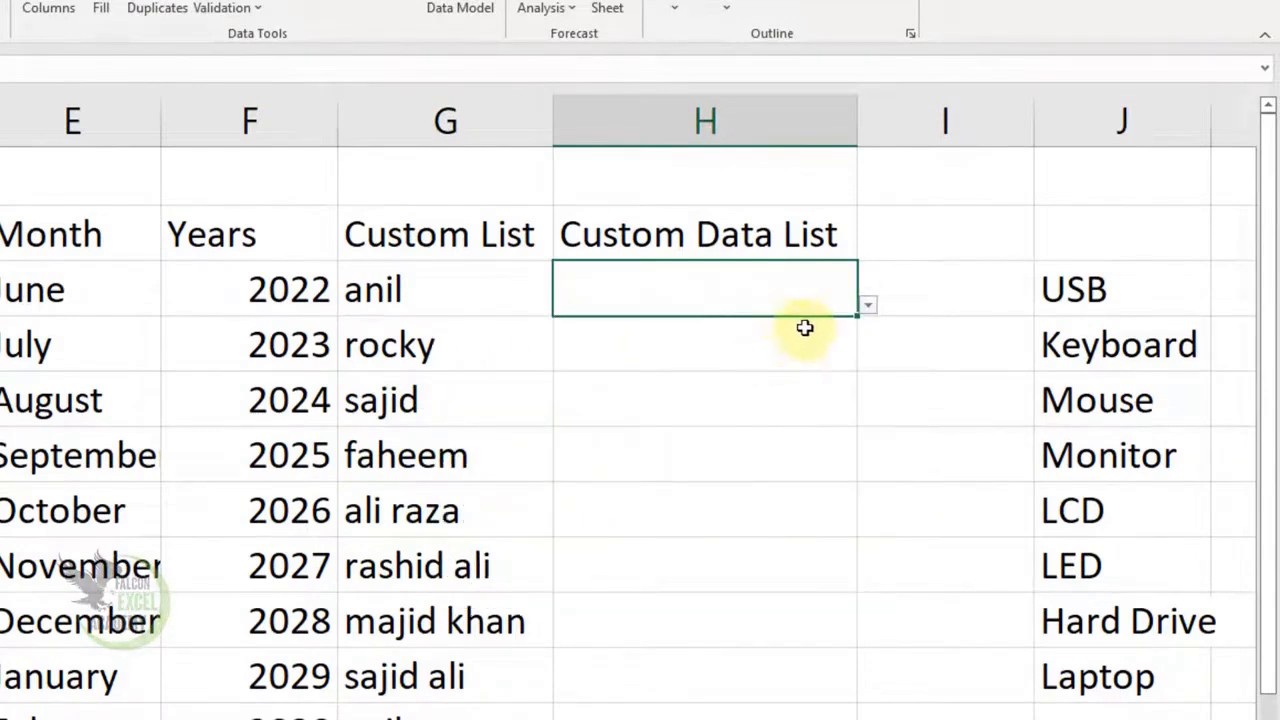
# Extend H3's dropdown down the Custom Data List column, and choose Keyboard in H3 and Monitor in H4.
pyautogui.moveTo(857, 320)
pyautogui.mouseDown()
pyautogui.moveTo(841, 719)
pyautogui.moveTo(858, 719)
pyautogui.moveTo(841, 250)
pyautogui.mouseUp()
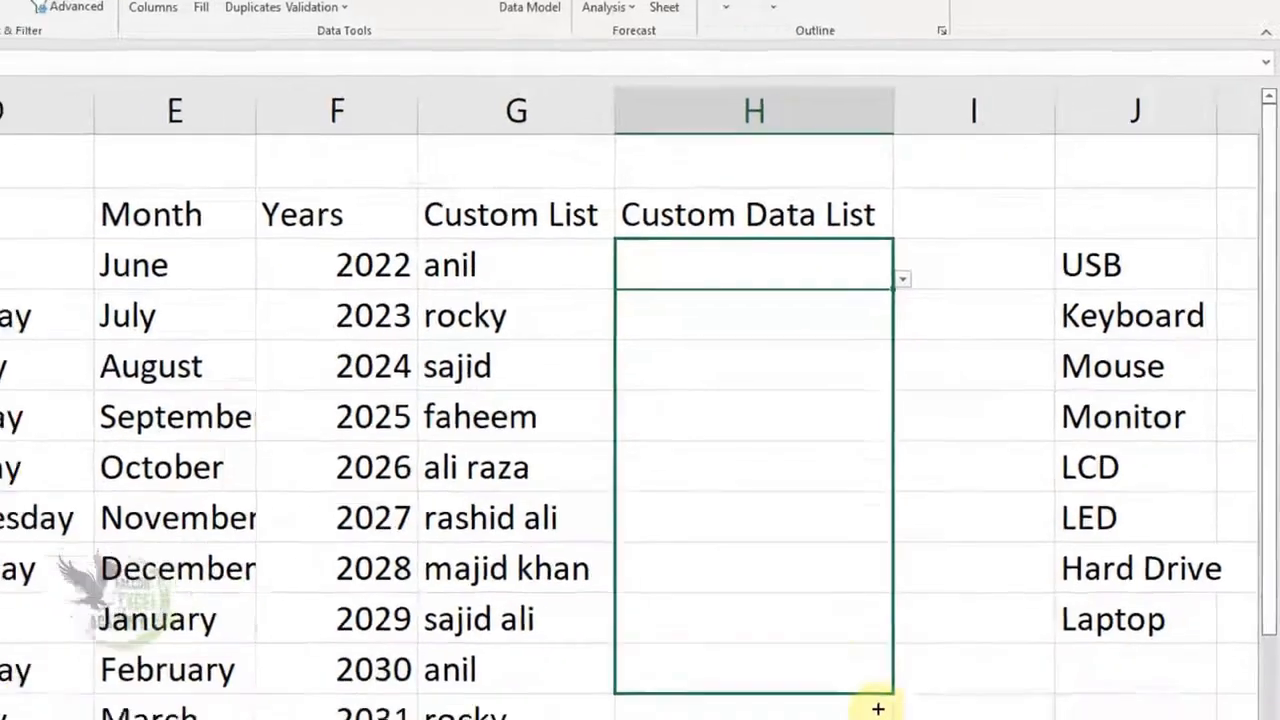
pyautogui.click(901, 280)
pyautogui.click(789, 288)
pyautogui.click(940, 272)
pyautogui.click(961, 280)
pyautogui.click(690, 388)
# Choose LED in H5, LCD in H6 and Monitor in H7 from their dropdown lists.
pyautogui.click(901, 314)
pyautogui.click(961, 321)
pyautogui.click(790, 486)
pyautogui.click(886, 366)
pyautogui.click(962, 367)
pyautogui.click(737, 494)
pyautogui.click(846, 399)
pyautogui.click(963, 408)
pyautogui.click(786, 514)
pyautogui.click(880, 520)
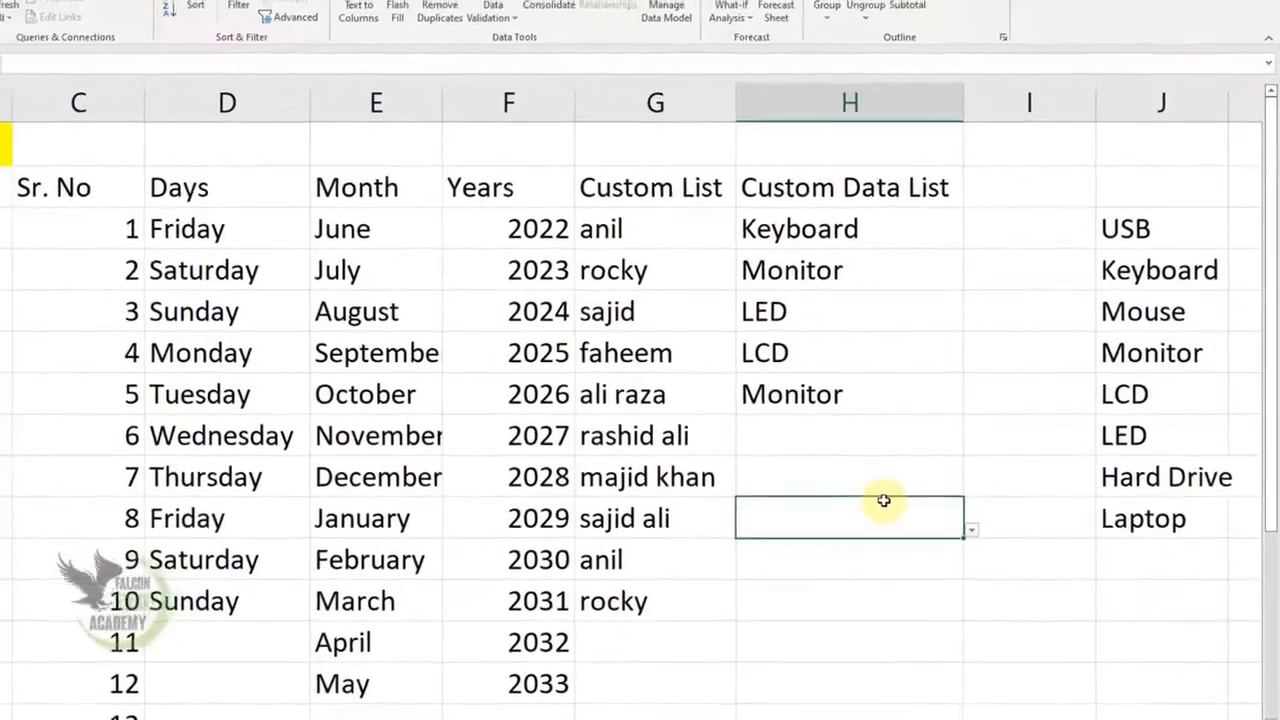